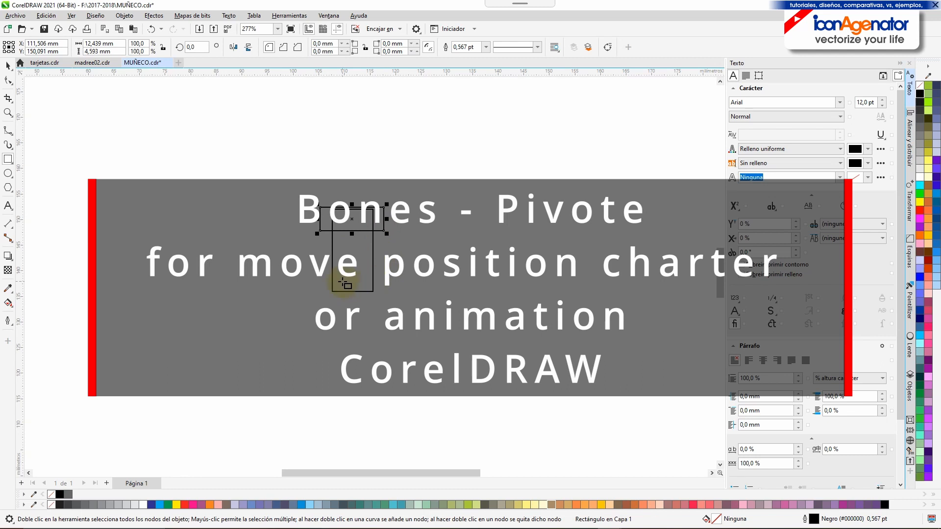
Round the corners of the two overlapping rectangles and weld them into a single torso shape.
click(8, 79)
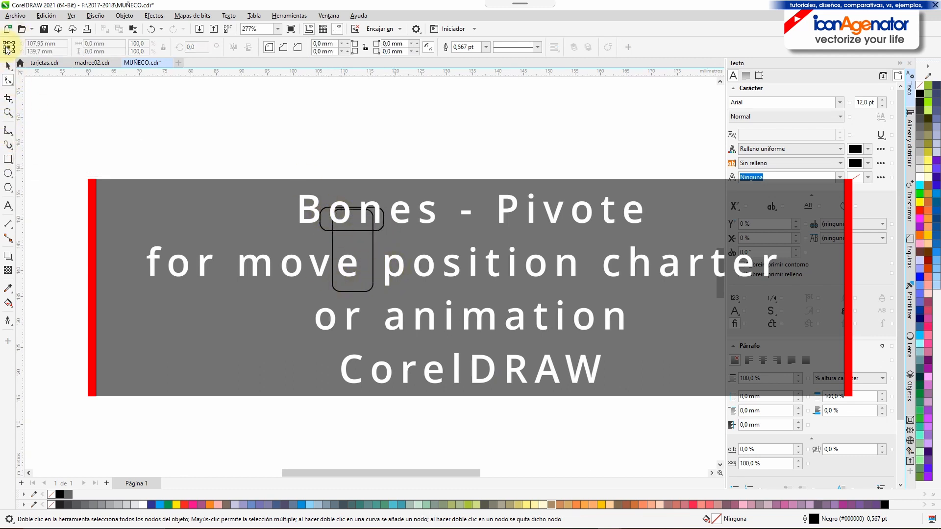
key(space)
scroll(357, 255, up, 3)
drag(360, 255, 360, 241)
scroll(477, 244, down, 2)
drag(507, 118, 218, 380)
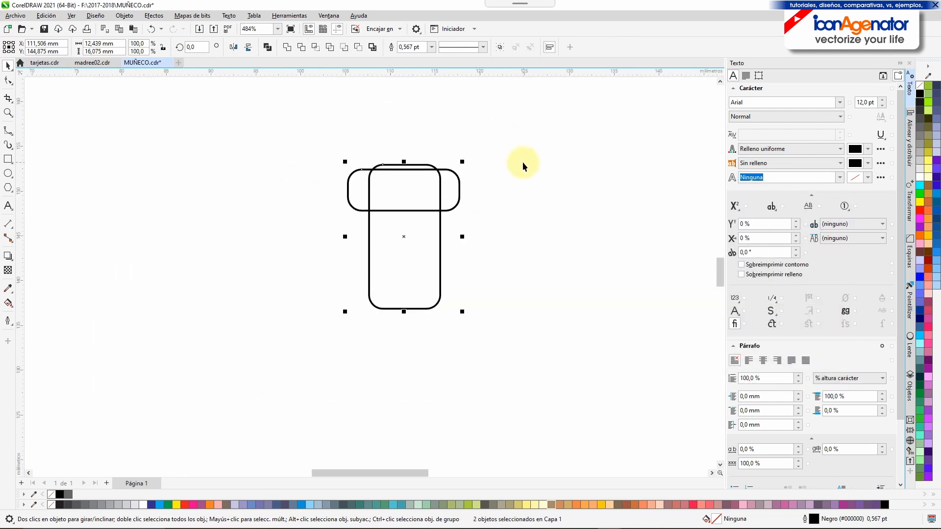
click(287, 47)
click(422, 125)
Draw a circle about 4.5 mm in diameter on top of the torso as the head.
click(8, 173)
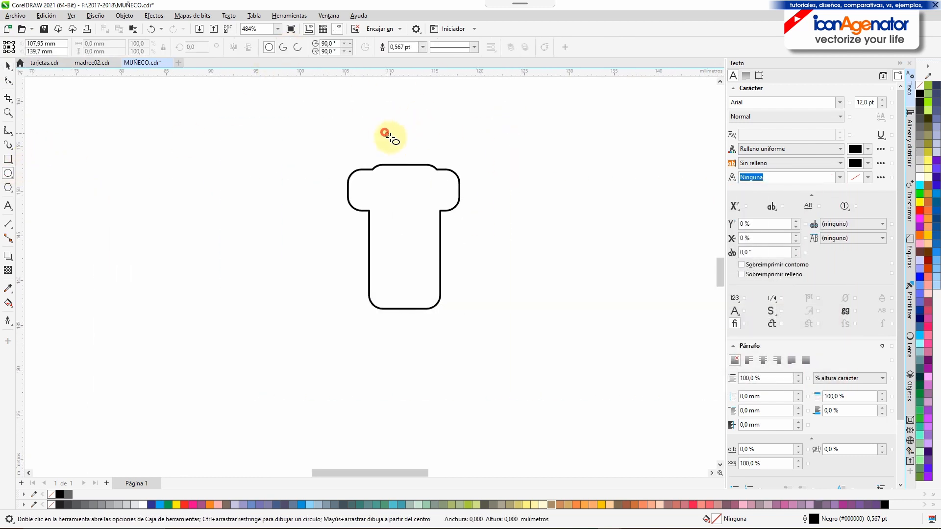
drag(379, 123, 425, 167)
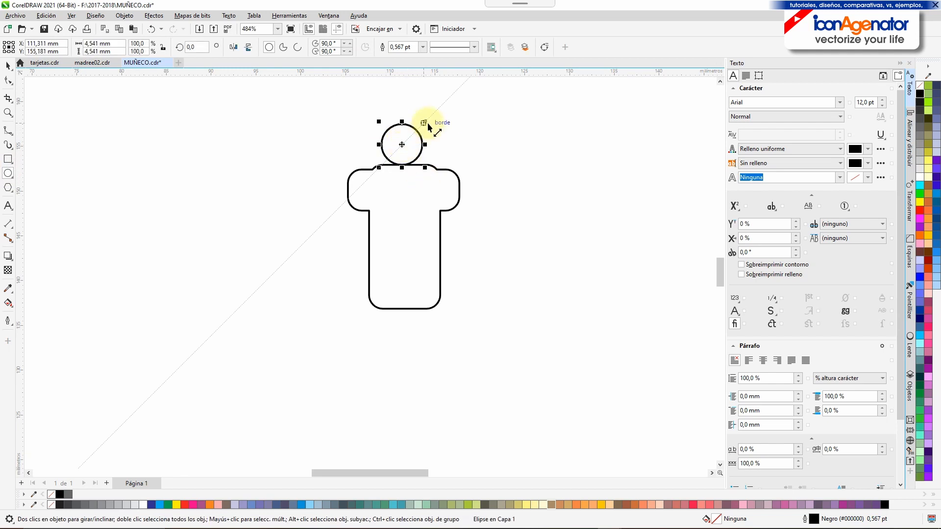
click(6, 67)
Delete the underarm nodes on both sides of the torso so its sides taper towards the waist.
double_click(407, 222)
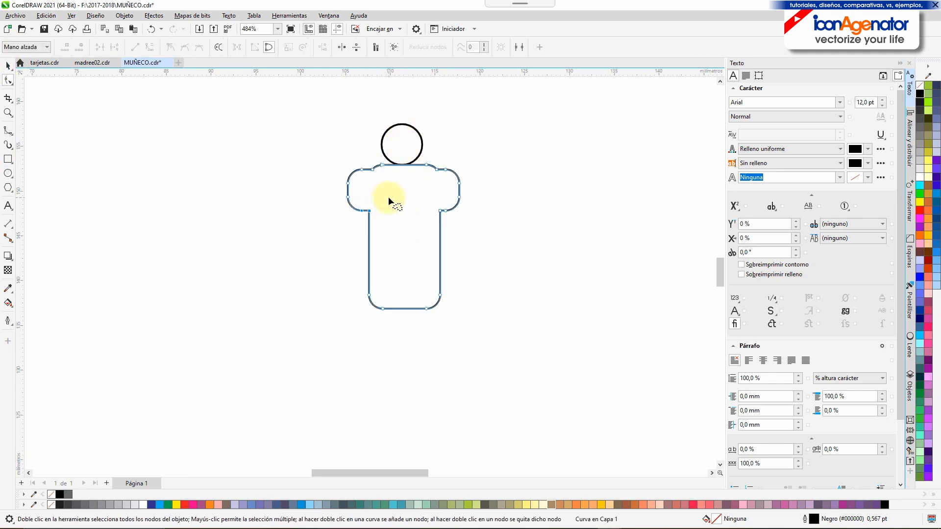
key(Delete)
drag(427, 193, 459, 215)
key(Delete)
Scale the torso down slightly and reposition it directly under the head.
click(8, 65)
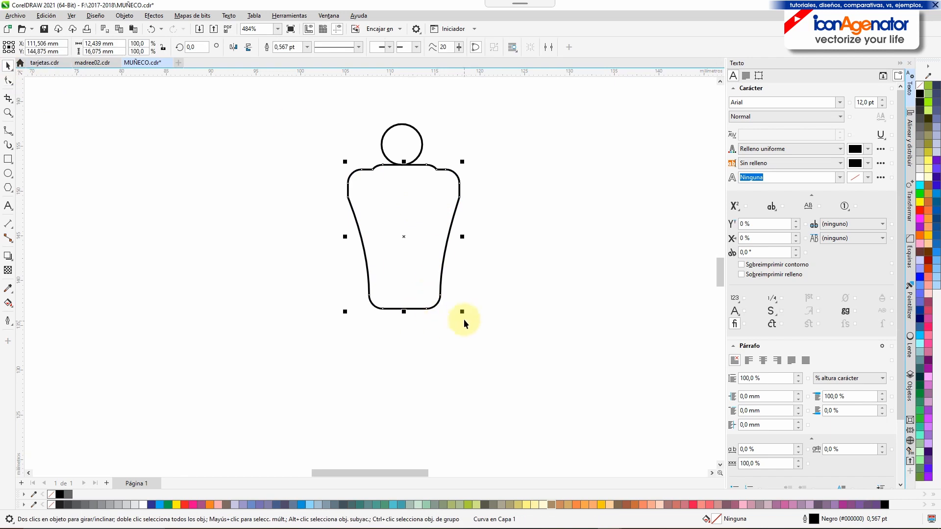
drag(462, 312, 450, 298)
drag(416, 242, 415, 228)
click(505, 212)
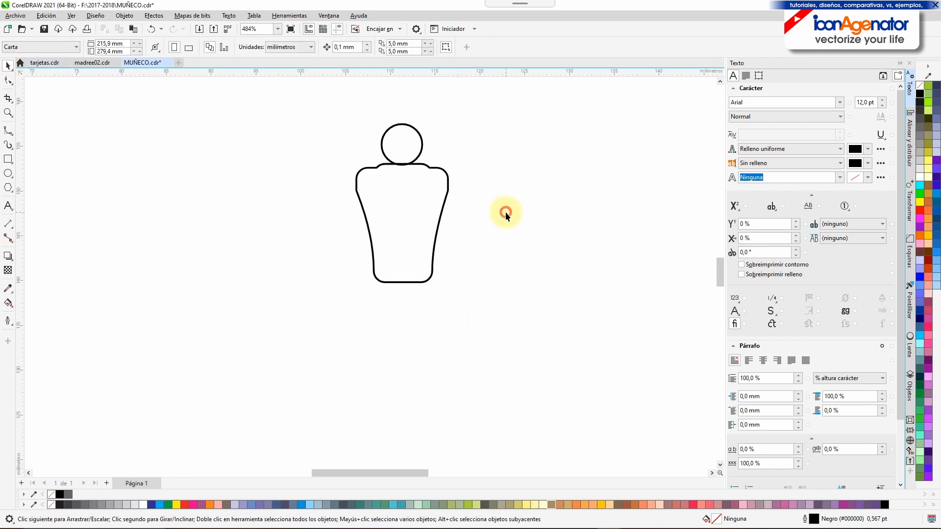
Draw an upright rectangle about 2.4 by 7.4 mm beside the torso and place copies of it to the right.
click(7, 159)
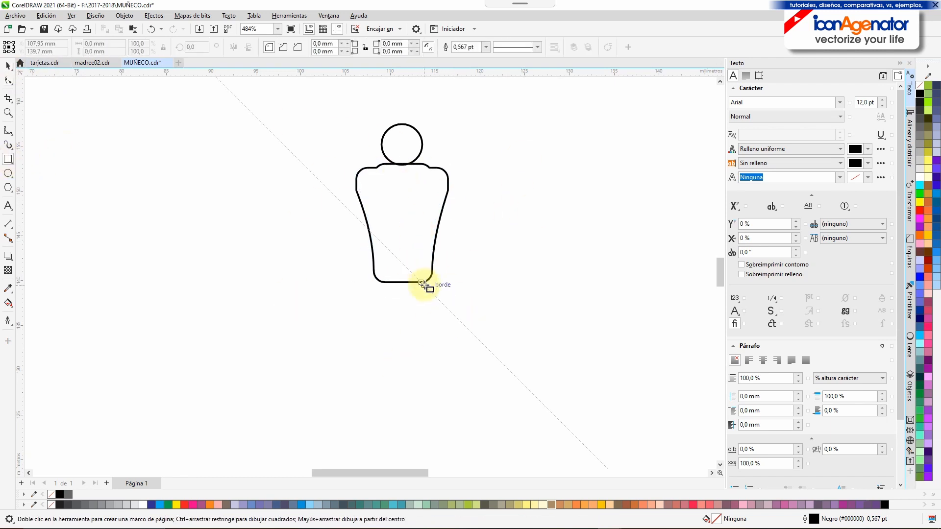
mouse_move(457, 237)
mouse_down()
mouse_move(490, 330)
mouse_move(479, 304)
mouse_up()
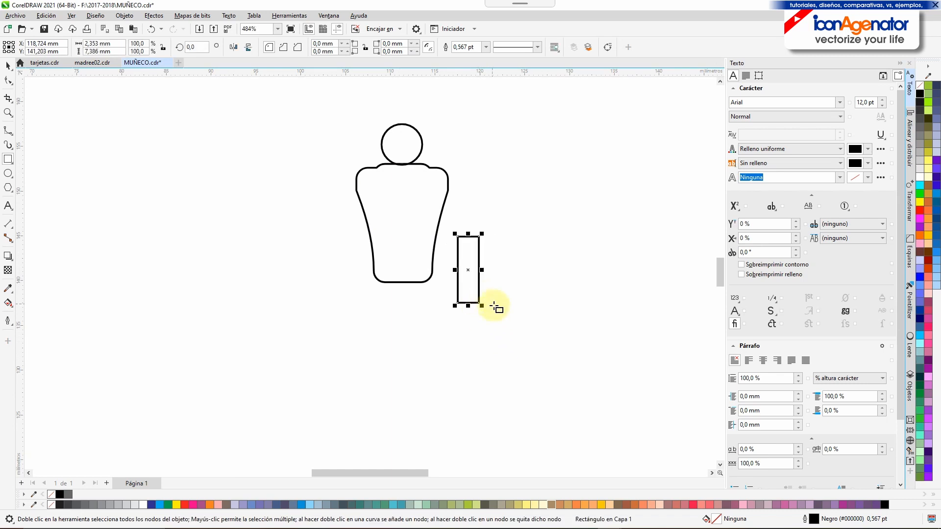
drag(467, 256, 550, 278)
Shorten the rightmost rectangle to about 3.2 mm high and round its corners to about 0.985 mm.
click(526, 273)
click(563, 288)
click(588, 251)
click(550, 246)
key(F10)
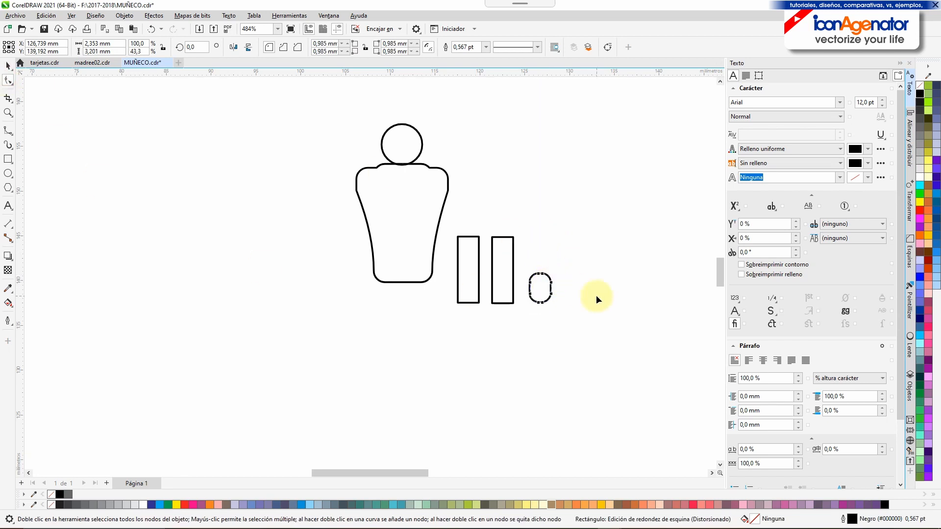
click(593, 297)
Convert the small rounded rectangle to curves.
click(9, 64)
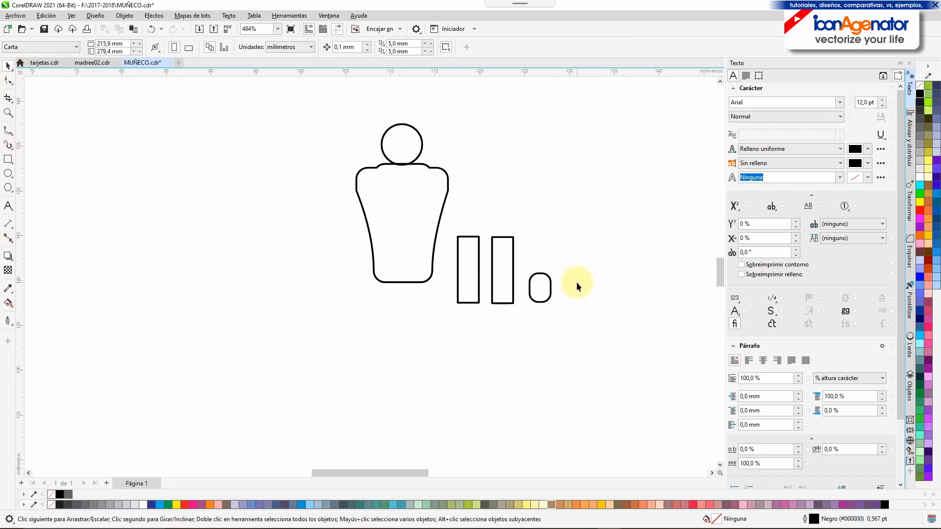
scroll(536, 289, up, 4)
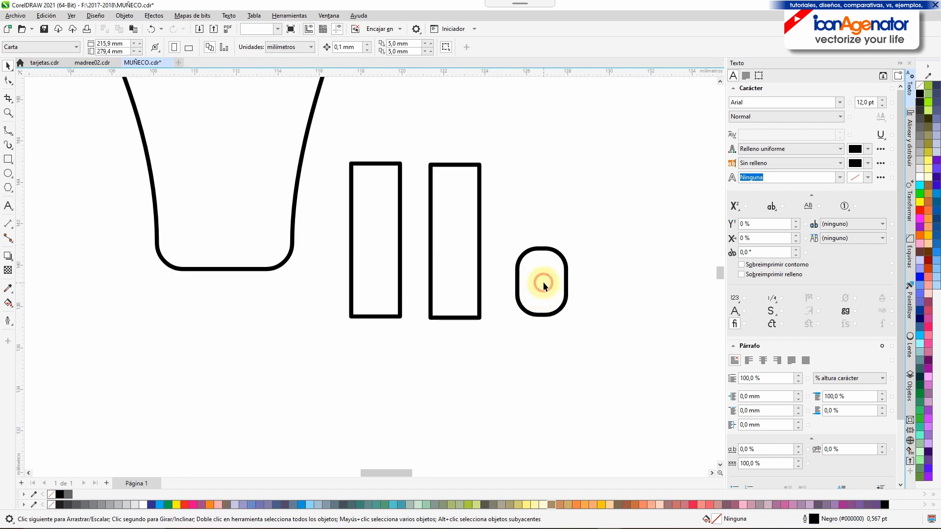
click(541, 281)
key(F10)
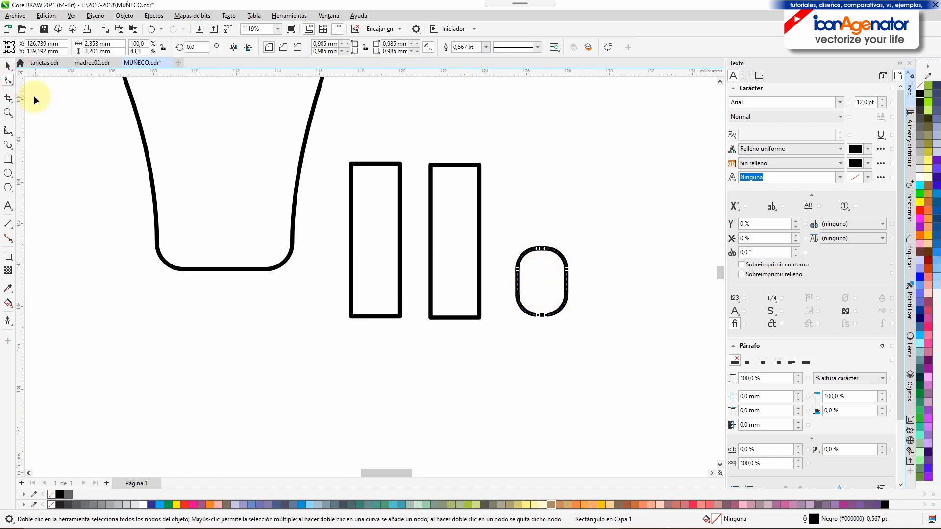
click(8, 66)
click(546, 304)
click(608, 47)
click(547, 303)
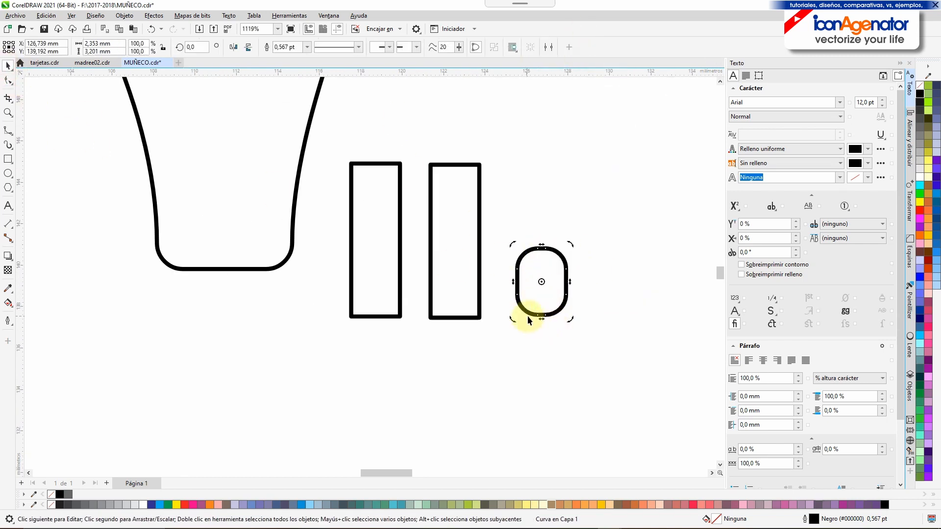
Reshape the small curve into a hand by narrowing its lower end and raising a top node into a slope.
key(F10)
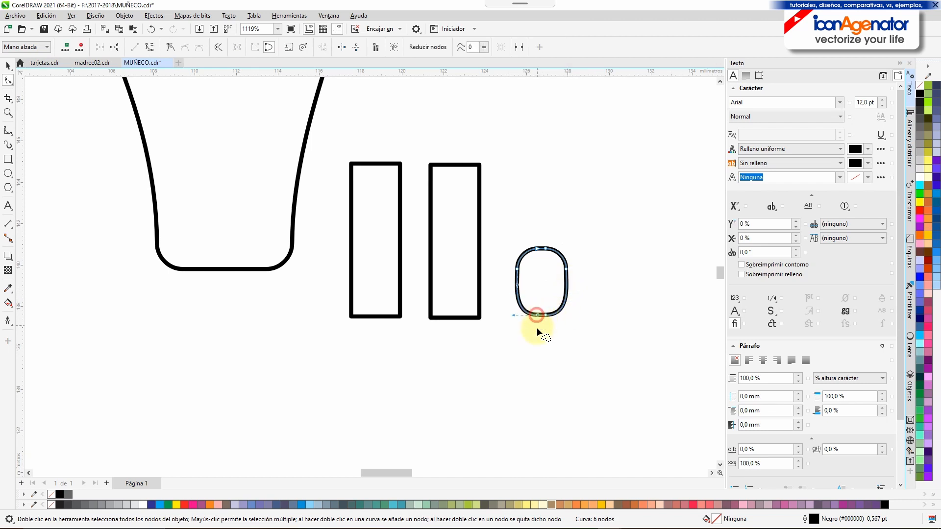
drag(544, 312, 553, 295)
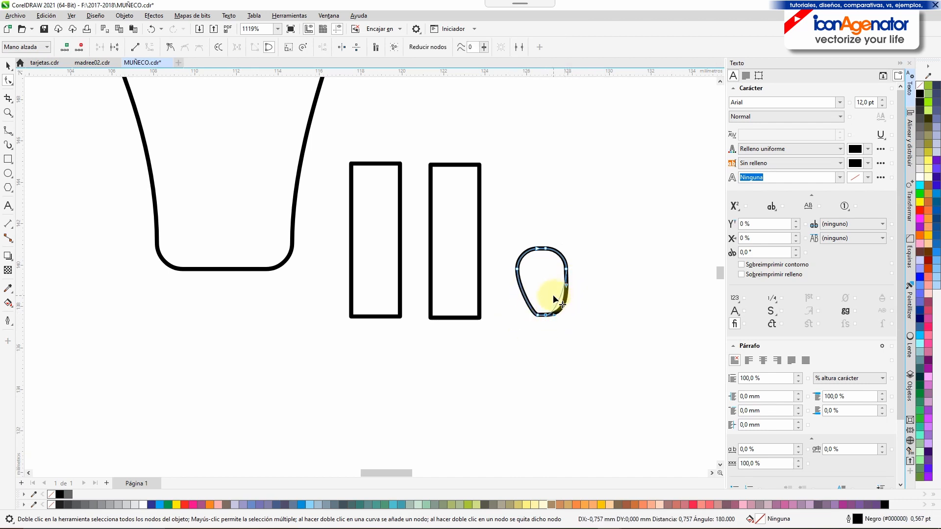
click(601, 324)
click(544, 249)
drag(542, 249, 539, 262)
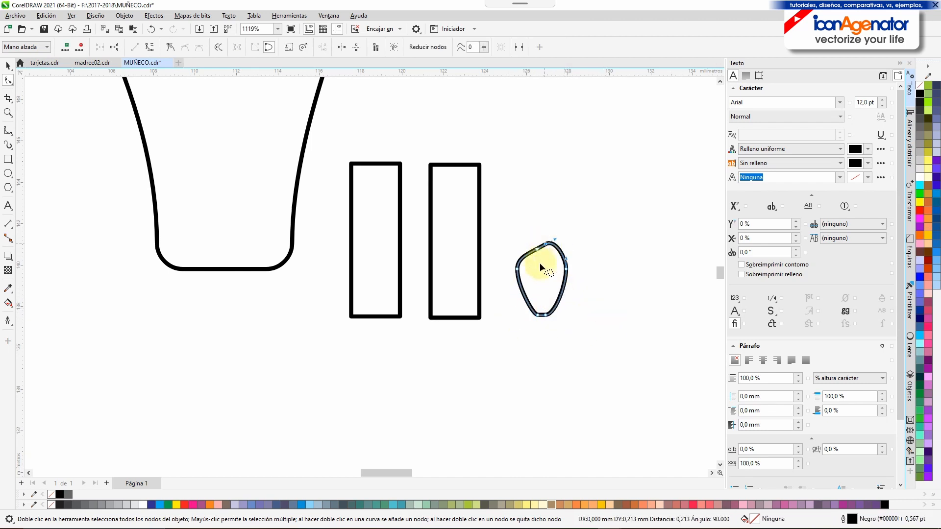
Fully round the middle rectangle's corners to 1.176 mm.
click(8, 67)
click(504, 188)
click(480, 201)
click(8, 81)
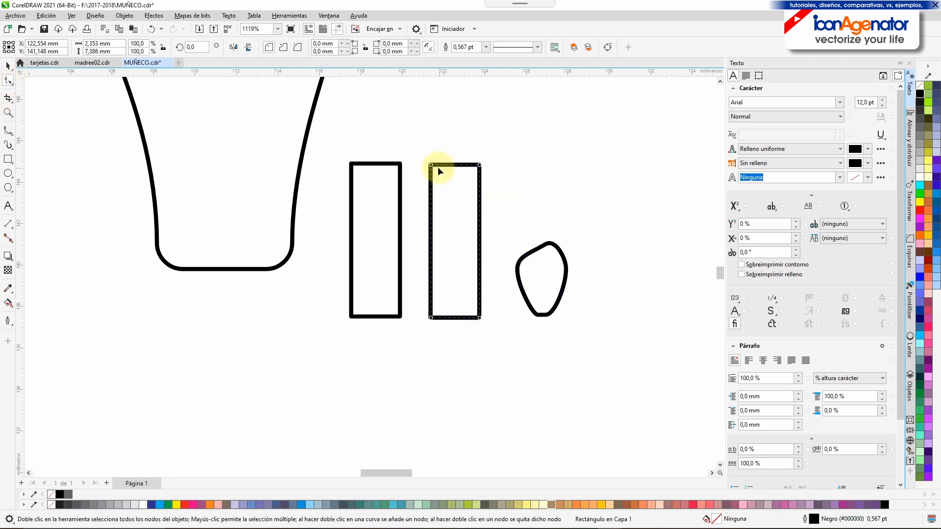
drag(437, 166, 450, 198)
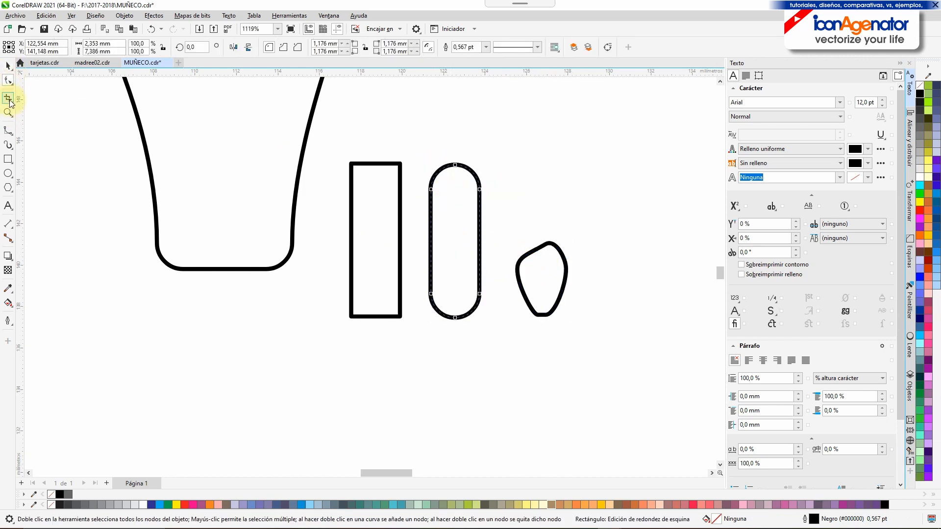
Convert the middle rounded rectangle to curves and move its lower side nodes inward to form a tapered forearm.
click(8, 66)
click(443, 288)
right_click(463, 300)
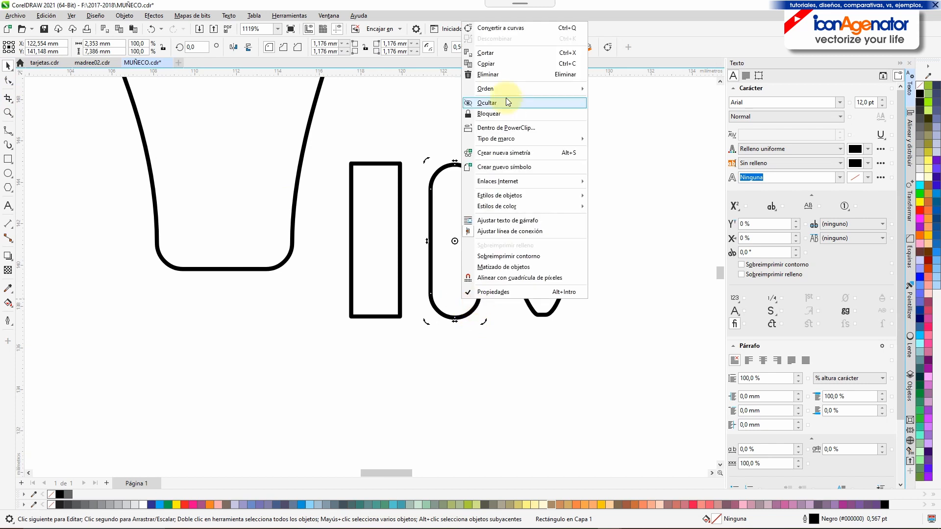
click(507, 29)
click(445, 294)
click(430, 293)
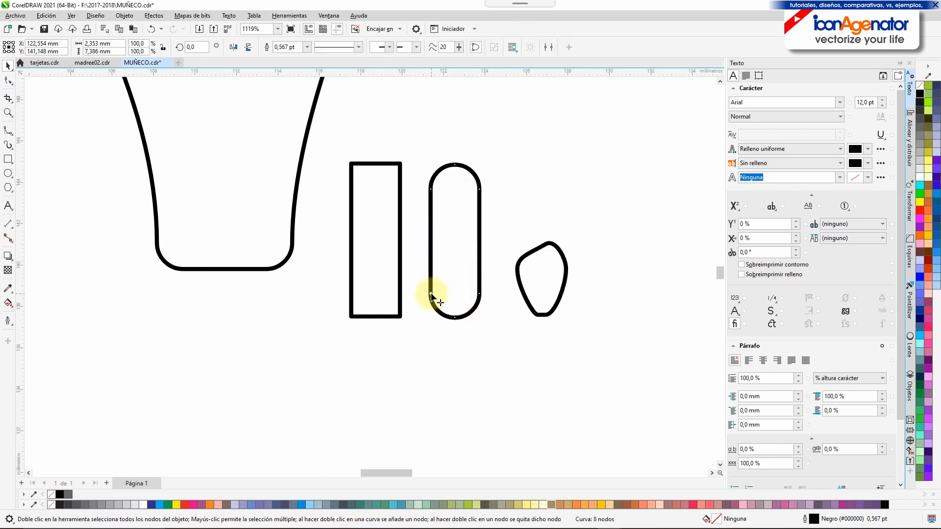
drag(431, 294, 472, 293)
click(492, 310)
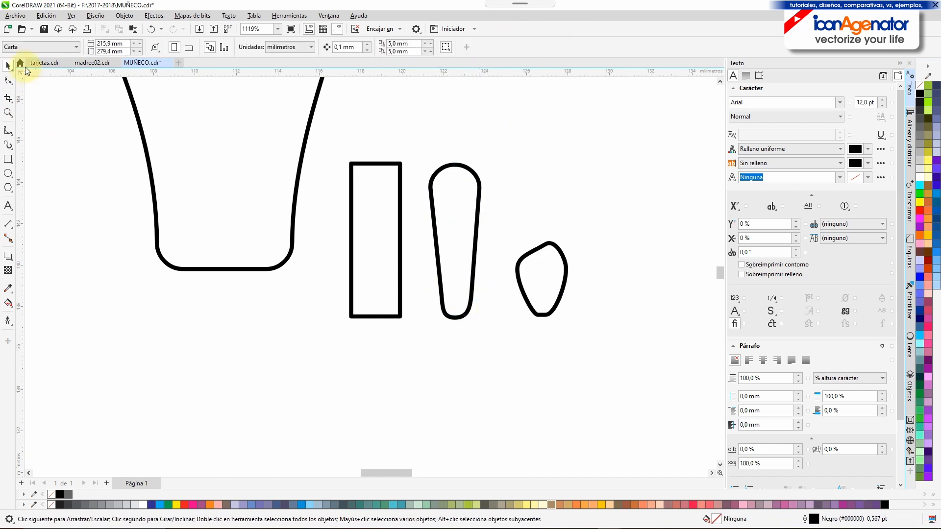
Fully round the remaining rectangle's corners to 1.176 mm and shorten it from its lower end as the upper arm.
click(394, 254)
click(8, 80)
drag(351, 163, 351, 188)
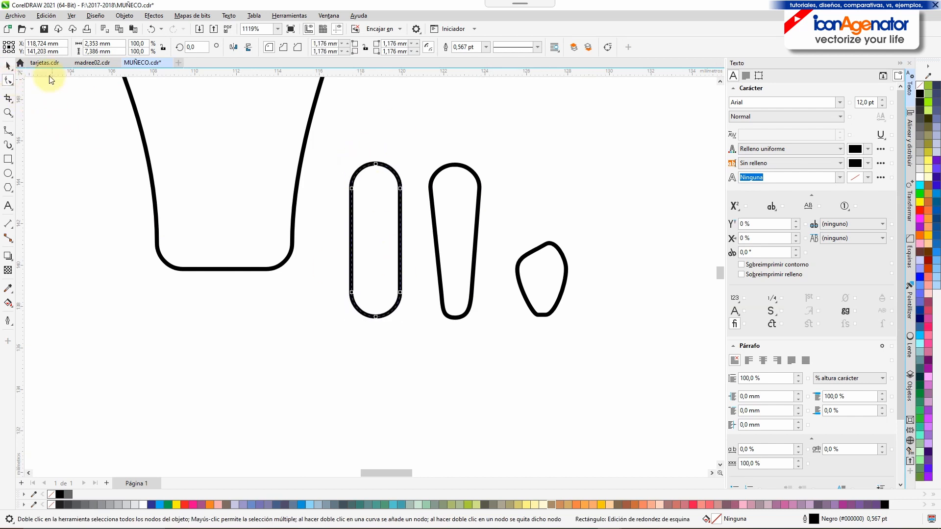
click(8, 67)
click(366, 243)
drag(375, 319, 375, 280)
Shorten the tapered forearm to about 5.9 mm high and place it overlapping the lower end of the upper arm.
click(454, 199)
drag(455, 158, 456, 194)
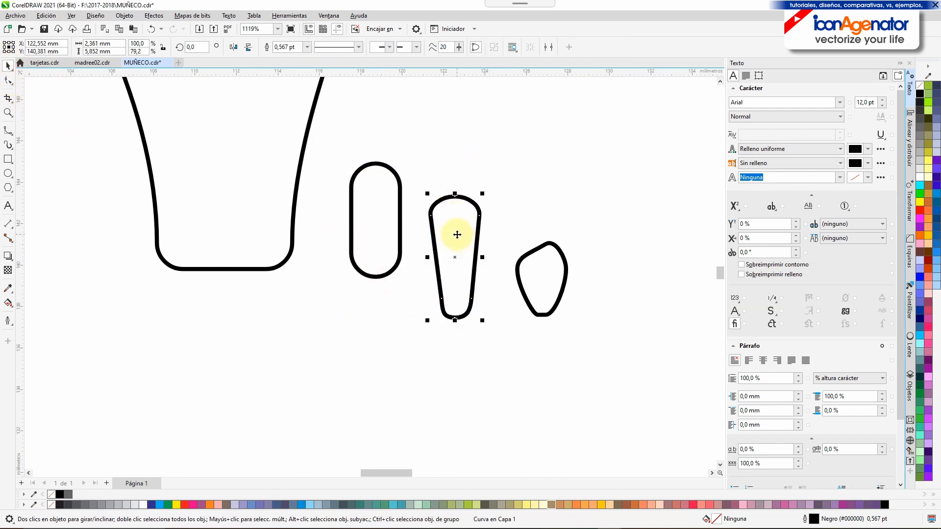
drag(462, 241, 386, 279)
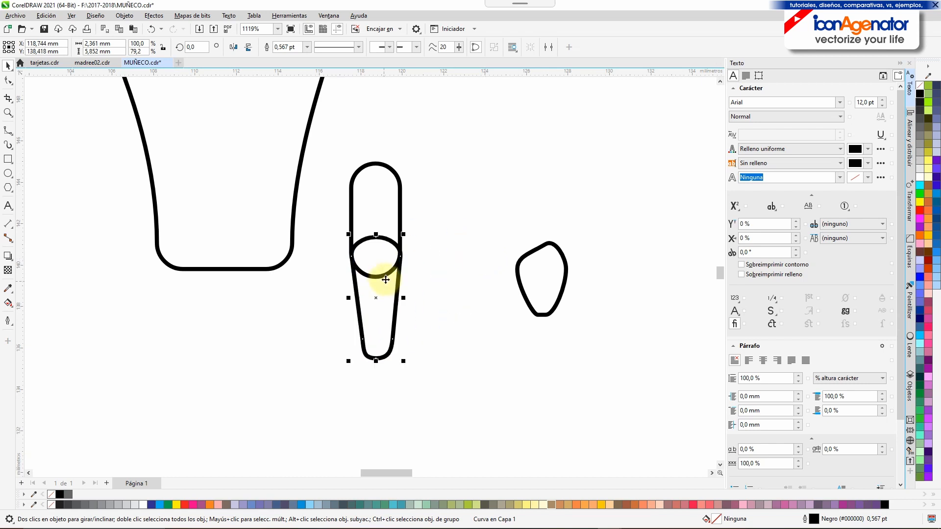
Duplicate the hand shape, mirror the copy vertically and place it overlapping the forearm's lower end.
drag(558, 318, 473, 366)
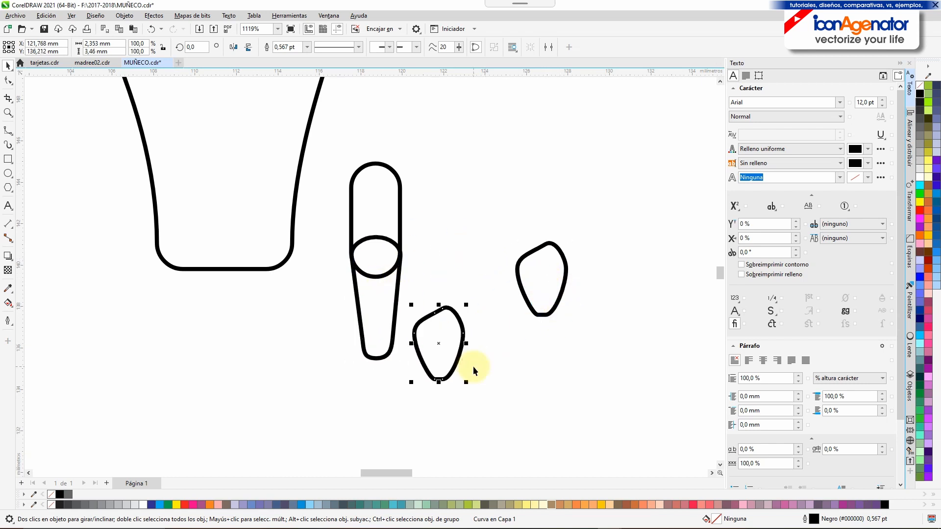
click(249, 47)
drag(445, 308, 384, 346)
click(486, 324)
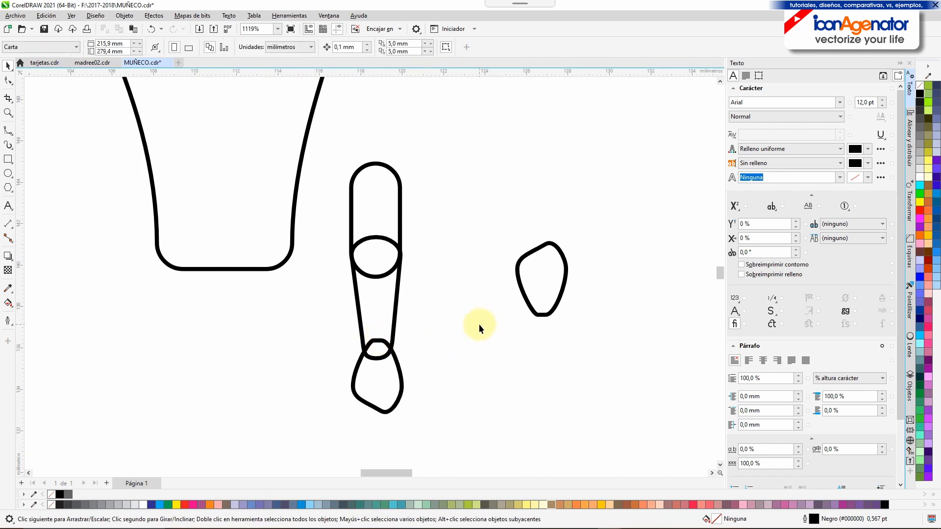
Move the forearm's rotation center to the elbow, in the middle of its overlap with the upper arm.
key(F10)
click(380, 309)
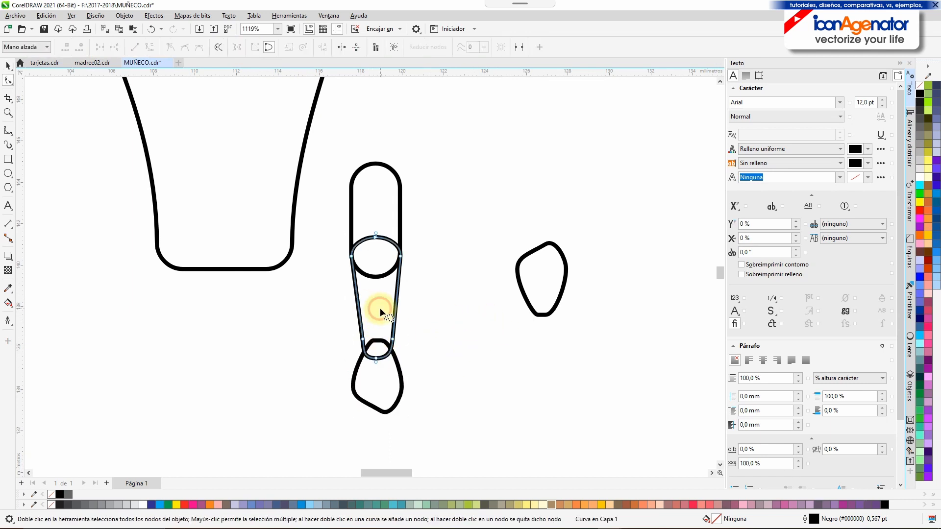
click(6, 67)
click(370, 295)
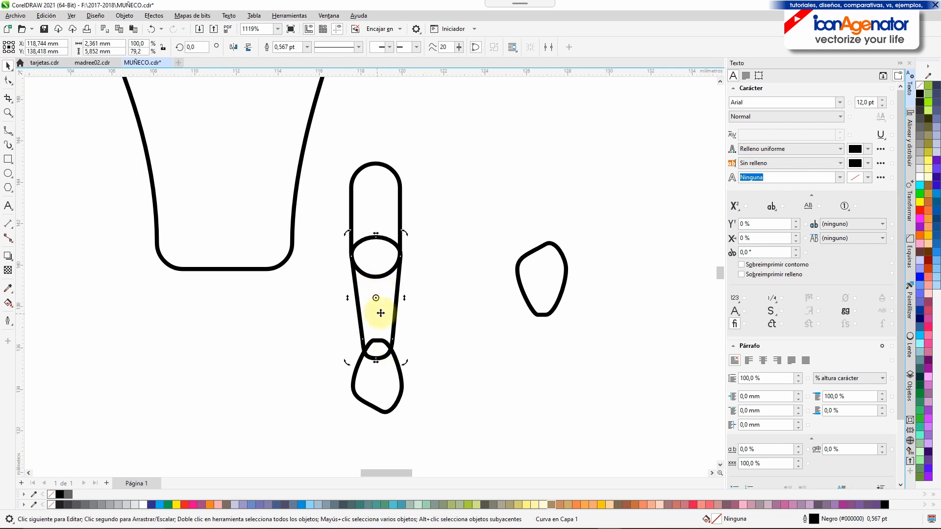
scroll(380, 312, up, 3)
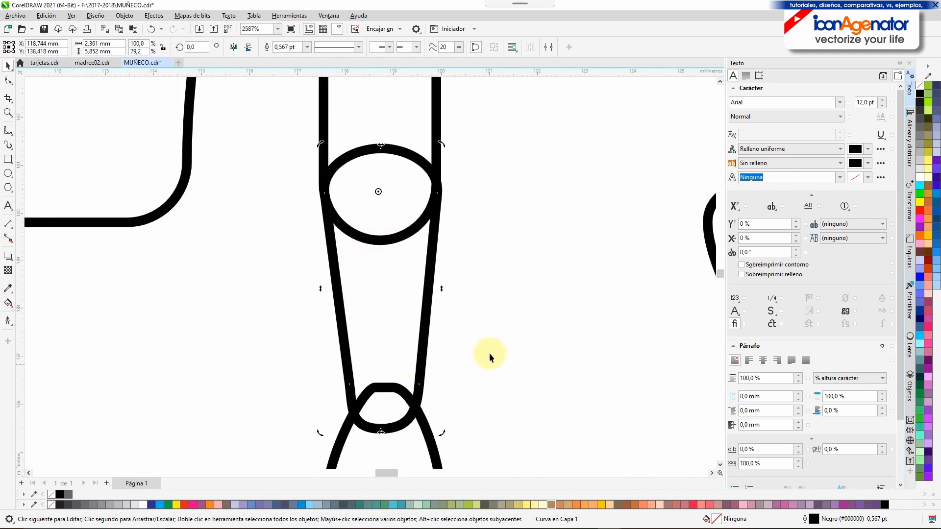
Move the attached hand's rotation center to the wrist, in the middle of its overlap with the forearm.
scroll(489, 352, down, 1)
click(507, 400)
drag(507, 400, 484, 289)
click(396, 341)
click(385, 327)
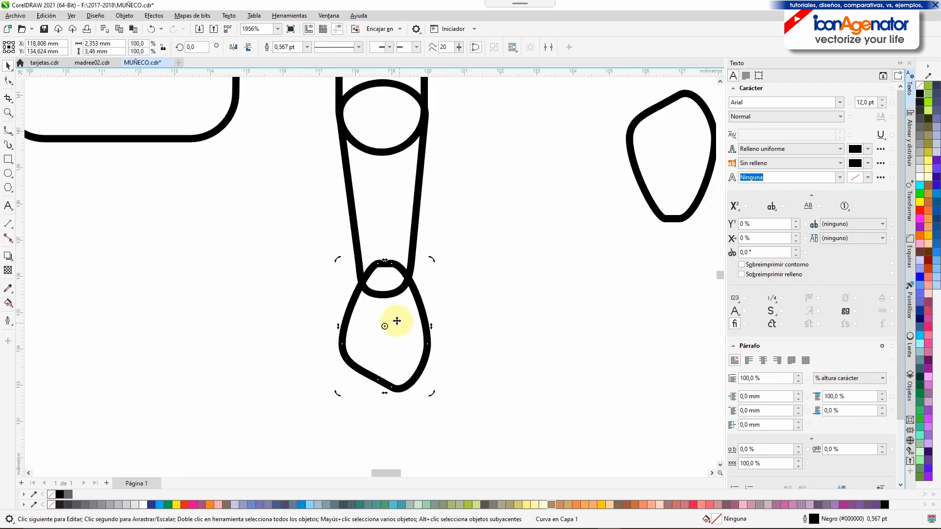
scroll(420, 321, down, 3)
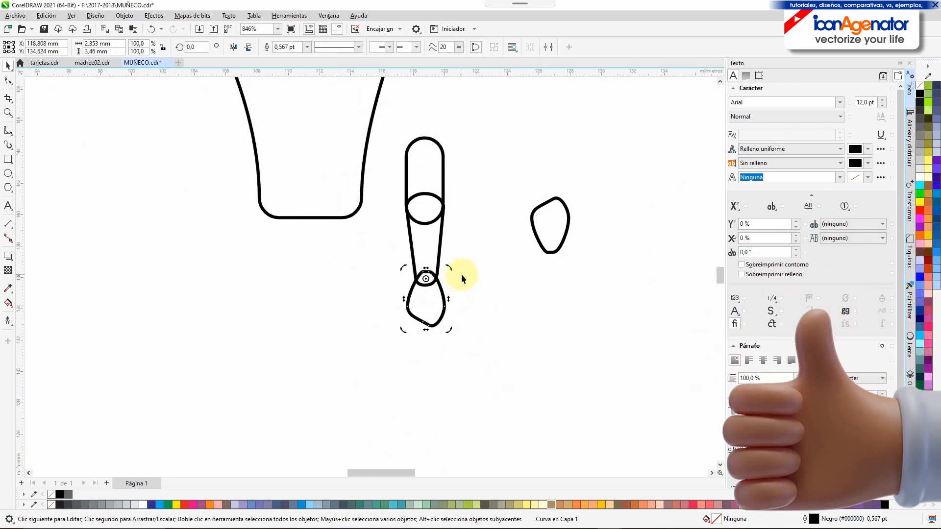
Group the upper arm, forearm and hand, and move the group's rotation center to the shoulder end.
click(407, 242)
drag(464, 169, 381, 423)
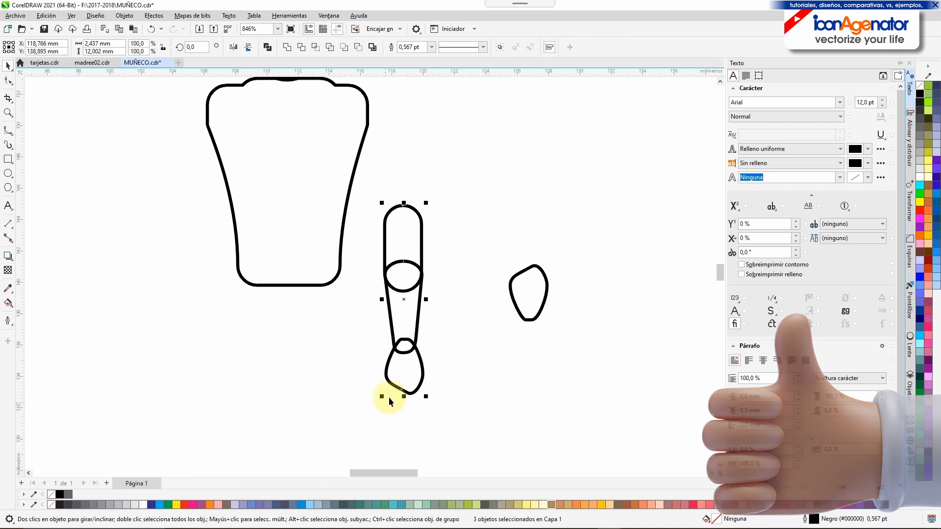
click(496, 51)
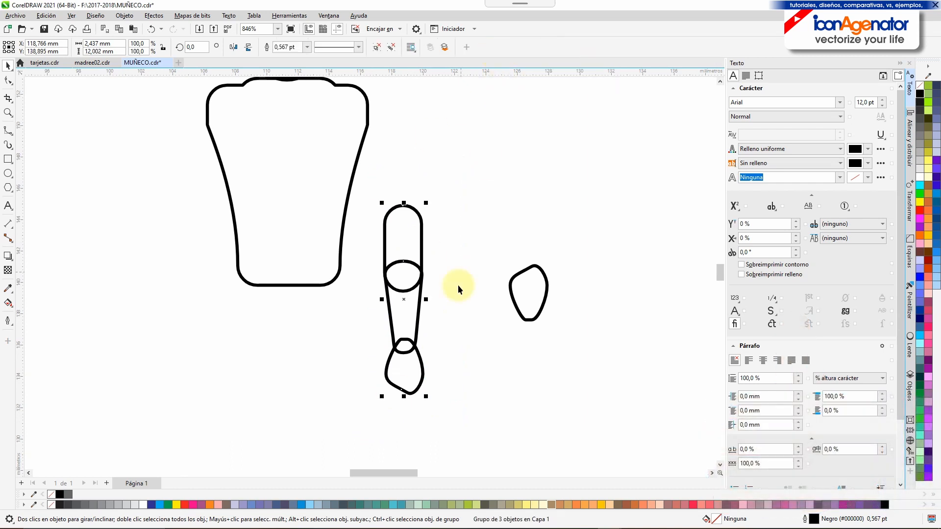
click(410, 309)
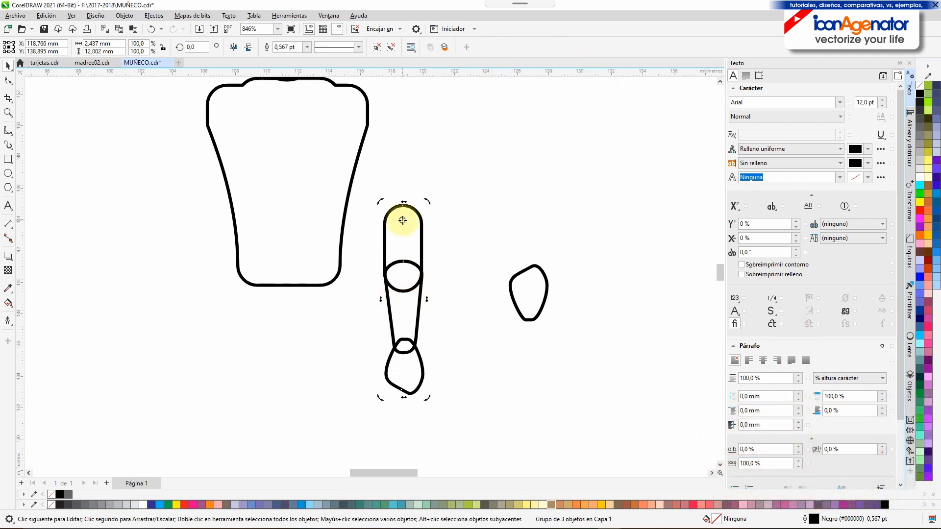
Move the grouped arm onto the torso's shoulder, aligning its rounded end with the shoulder's outer edge.
click(454, 291)
drag(417, 270, 365, 152)
drag(421, 163, 472, 299)
drag(411, 253, 406, 251)
click(406, 251)
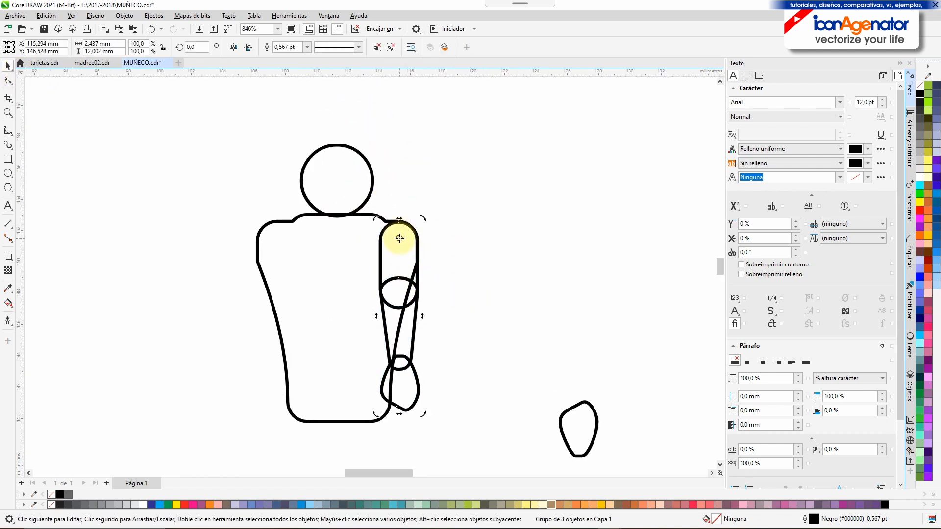
Place a horizontally mirrored copy of the arm group on the torso's opposite shoulder.
drag(413, 269, 295, 274)
click(326, 291)
click(466, 311)
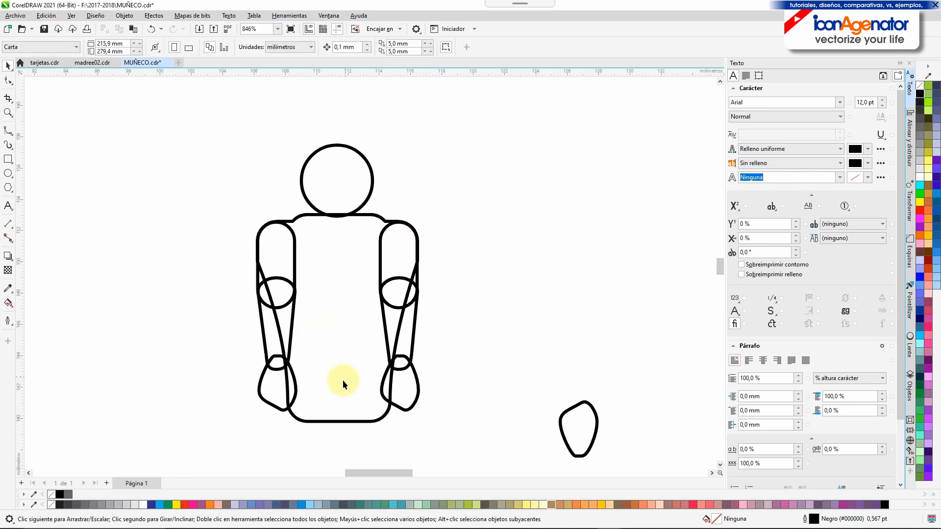
Move the nodes of the torso's two lower corners inward to narrow and round its base.
click(348, 421)
key(F10)
mouse_move(290, 402)
mouse_down()
mouse_move(303, 396)
mouse_move(293, 396)
mouse_up()
drag(390, 402, 382, 401)
drag(307, 421, 320, 422)
drag(371, 421, 355, 421)
click(442, 425)
Copy the arm group to the torso's lower edge and enlarge the copy to form a leg.
drag(424, 406, 421, 295)
click(9, 67)
drag(416, 93, 310, 309)
drag(338, 156, 307, 325)
right_click(306, 325)
drag(342, 455, 409, 366)
click(454, 347)
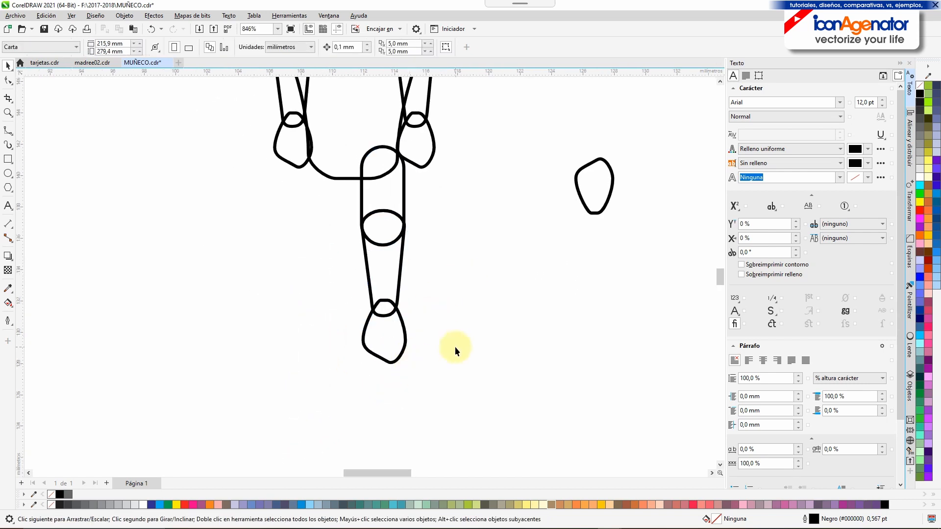
Stretch the leg's upper segment to lengthen the thigh, and shift the whole leg down to the hip.
click(404, 200)
ctrl+click(403, 199)
drag(383, 143, 384, 128)
click(430, 219)
drag(391, 212, 386, 223)
Move the torso's lower corner node outward to meet the outer edge of the leg.
key(F10)
click(398, 158)
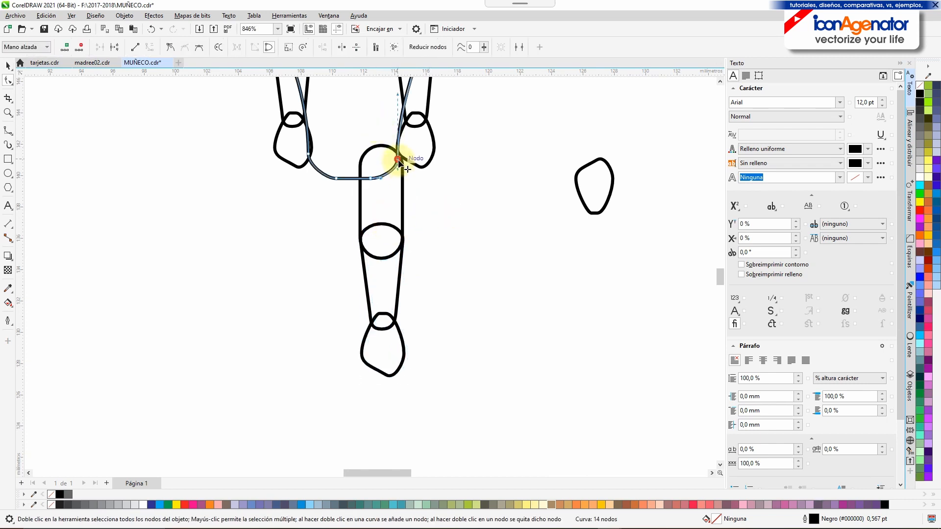
click(421, 185)
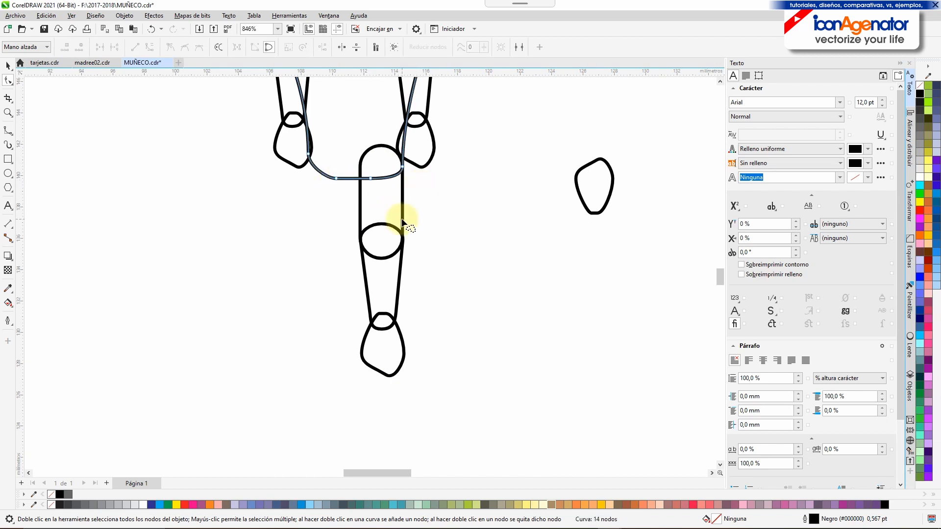
Position the leg group's rotation center at the hip, inside the thigh's rounded upper end.
click(7, 65)
click(380, 240)
click(381, 177)
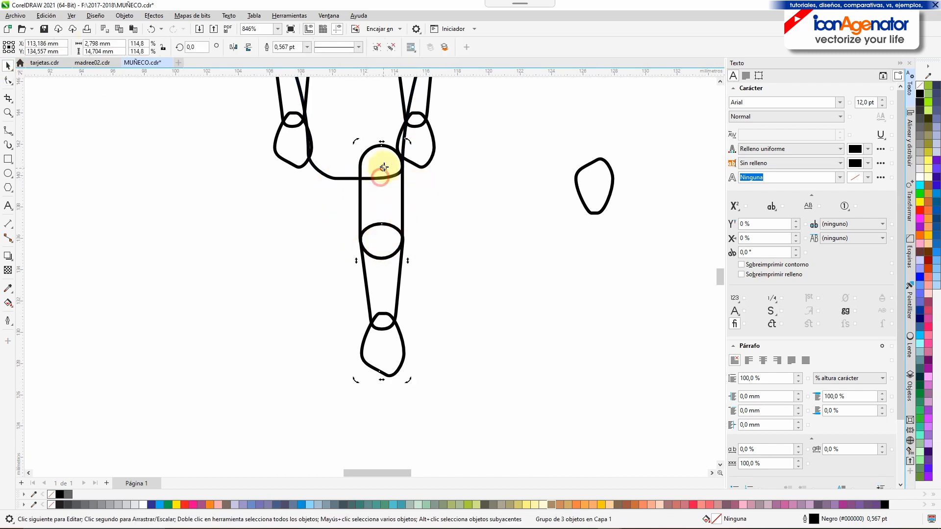
click(424, 211)
Edit the nodes at the lower end of the leg's hand shape to lengthen it into a foot.
click(404, 349)
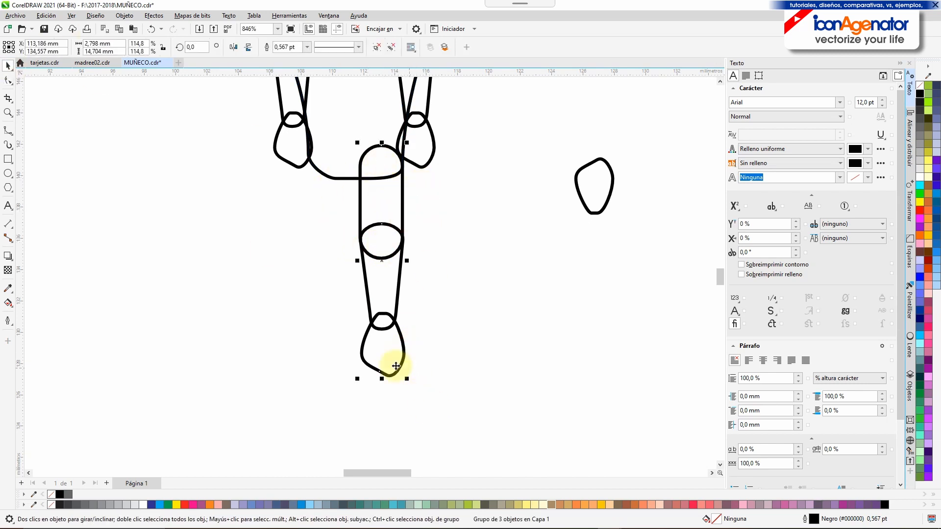
ctrl+click(380, 371)
key(F10)
drag(378, 370, 385, 393)
click(427, 388)
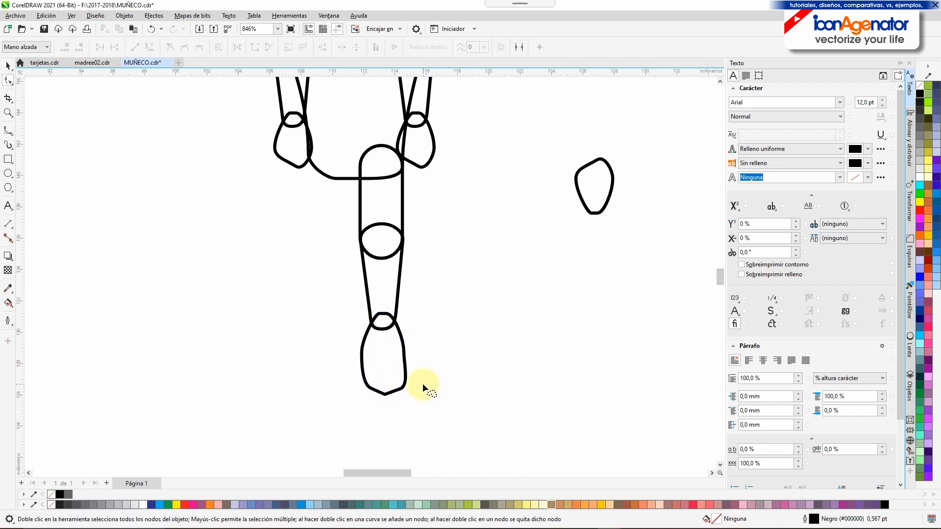
Scale the foot down while keeping it overlapped with the lower leg at the ankle.
click(9, 67)
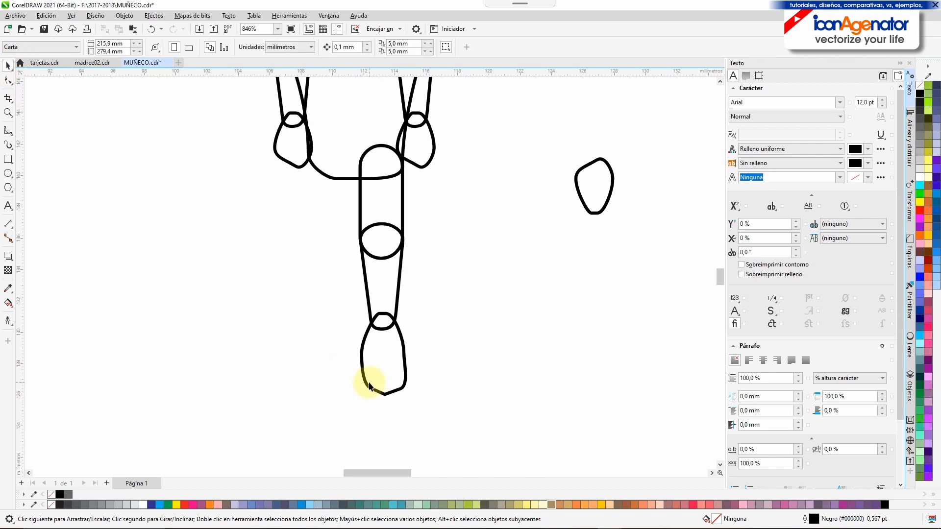
double_click(366, 382)
click(404, 386)
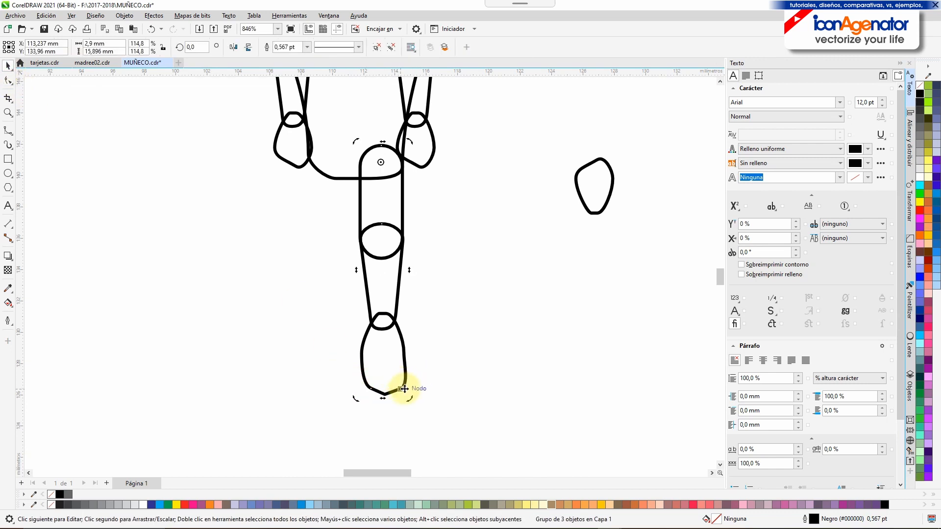
drag(384, 393, 436, 345)
click(436, 345)
Place a mirrored copy of the leg at the opposite hip and extend the torso's nearby corner to its outer edge.
drag(369, 162, 328, 147)
click(354, 164)
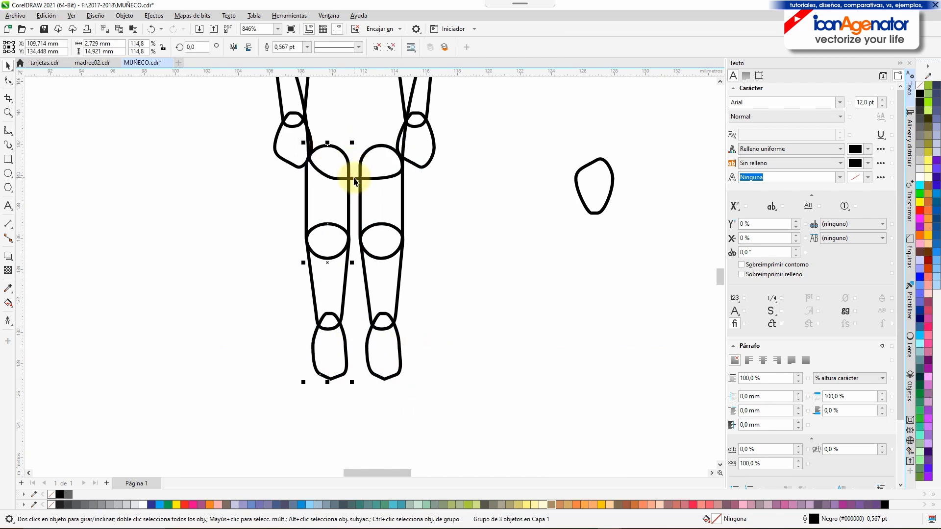
click(358, 178)
key(F10)
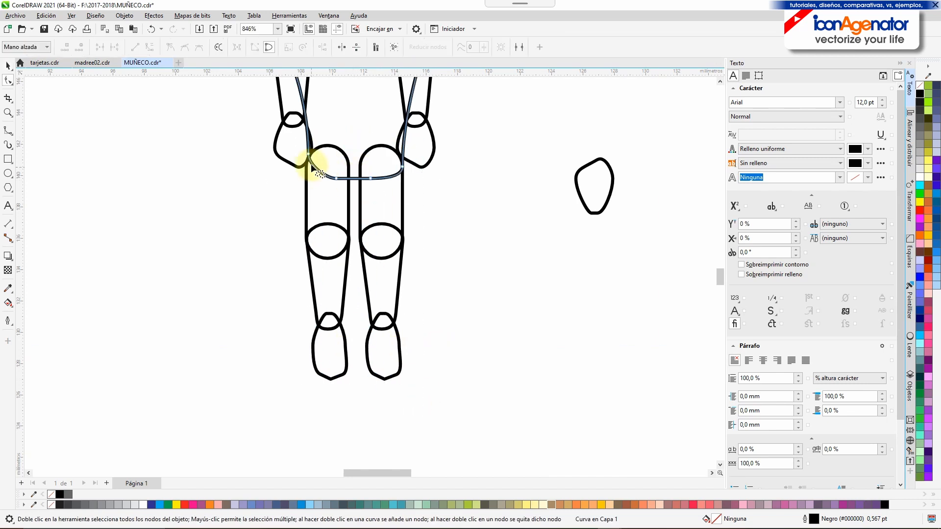
drag(307, 101, 315, 81)
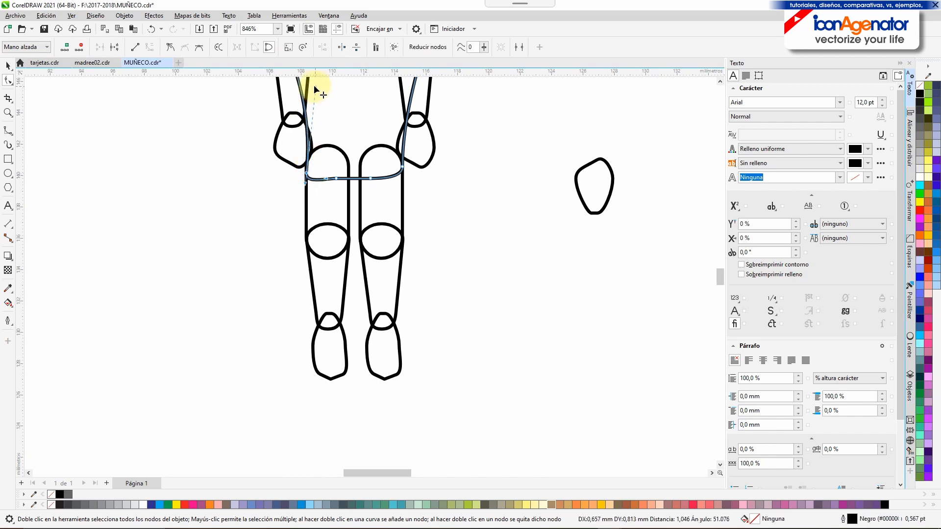
Rotate both arm groups outward around their shoulders so the arms extend sideways.
scroll(391, 216, down, 4)
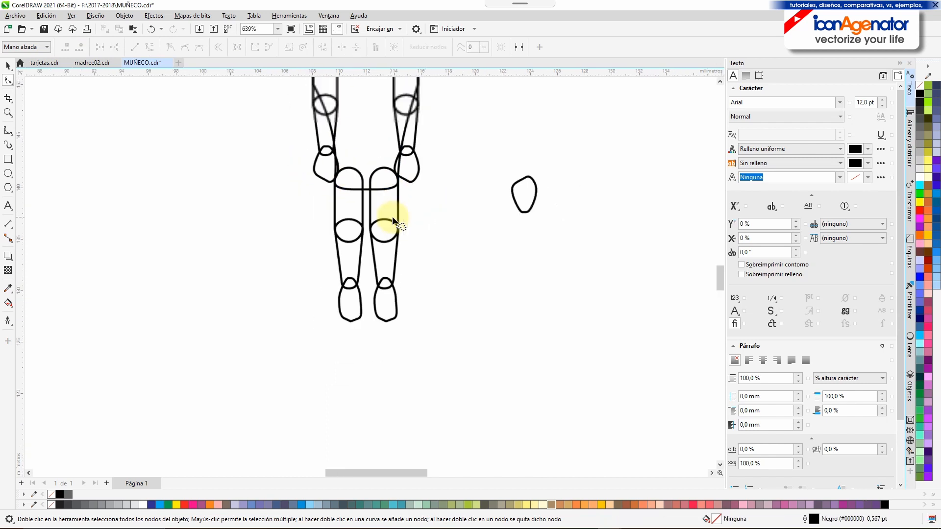
click(8, 65)
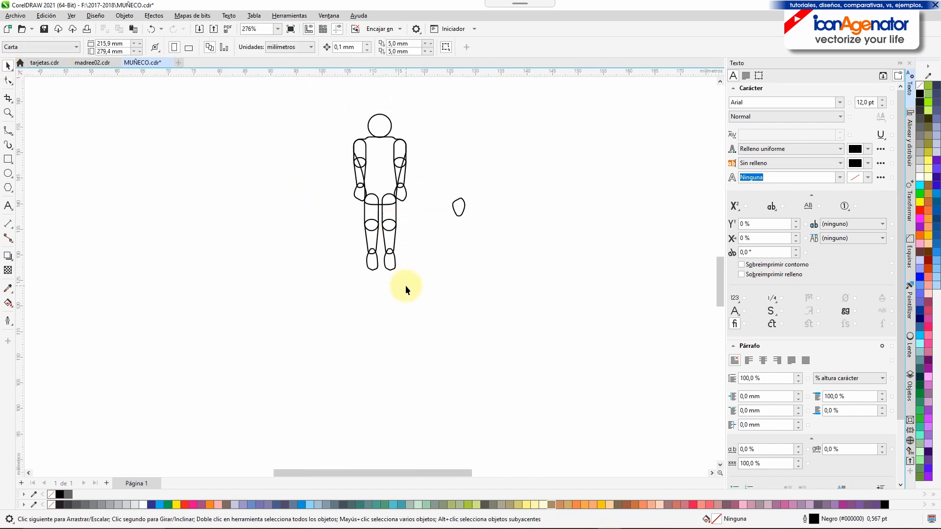
click(402, 169)
click(405, 167)
drag(414, 205, 437, 205)
click(414, 201)
click(360, 171)
click(358, 181)
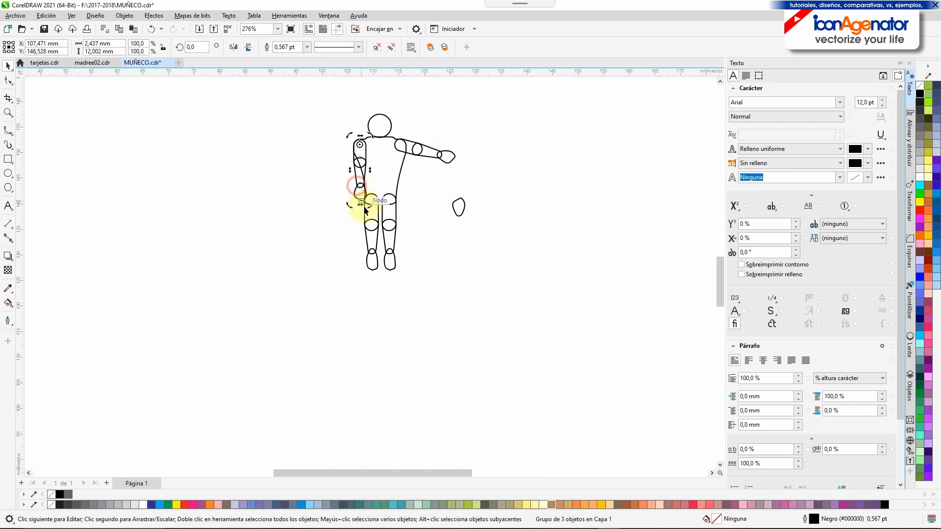
drag(370, 206, 295, 154)
Rotate both leg groups outward around the hips, one diagonally and the other nearly horizontal.
click(386, 232)
click(390, 232)
drag(410, 257, 445, 248)
click(375, 274)
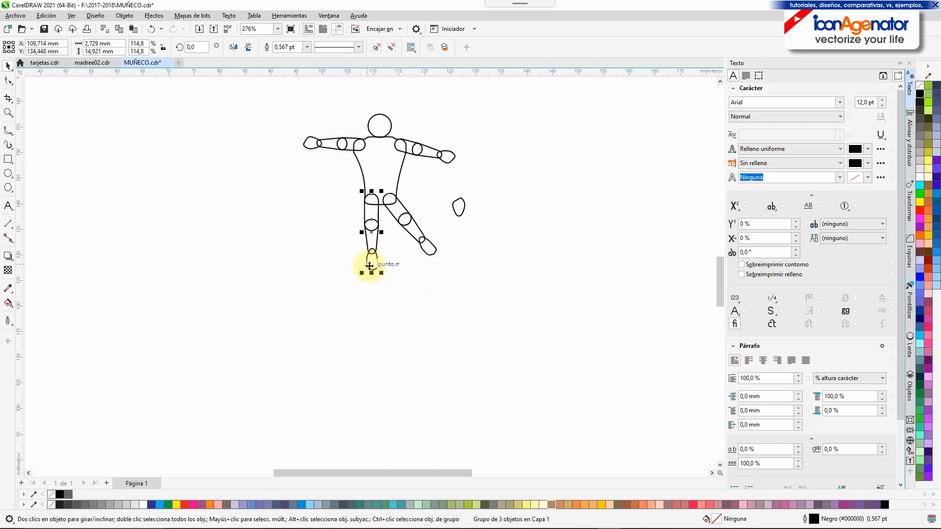
click(376, 276)
drag(376, 276, 305, 214)
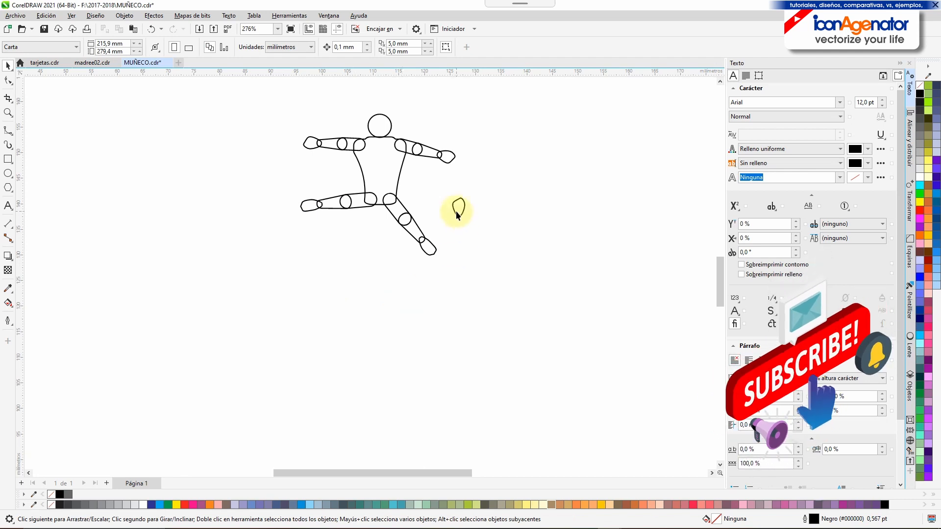
Move the spare hand shape away from the figure and duplicate the posed figure beside the original.
drag(456, 211, 520, 351)
drag(379, 163, 407, 168)
right_click(407, 168)
click(495, 229)
Ungroup the raised horizontal arm of the figure nearest the spare hand shape into upper arm, forearm and hand.
click(367, 151)
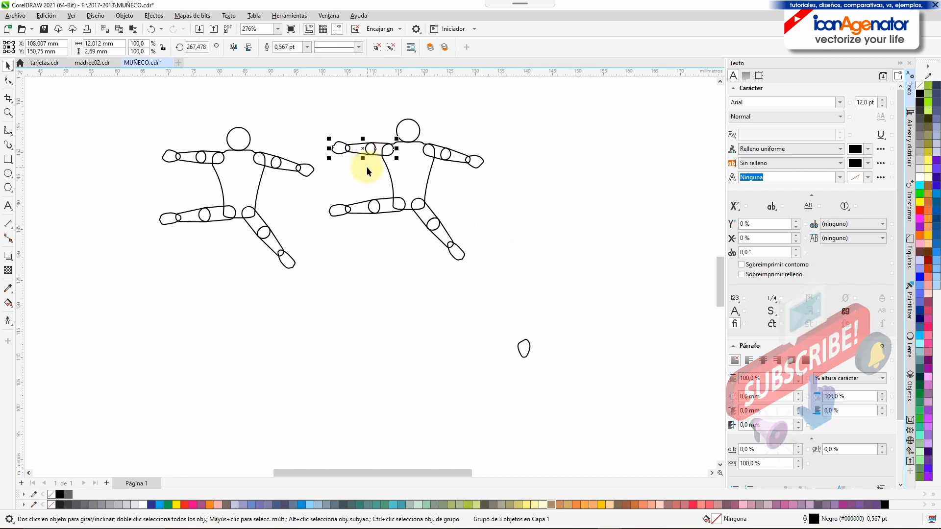
scroll(363, 143, up, 5)
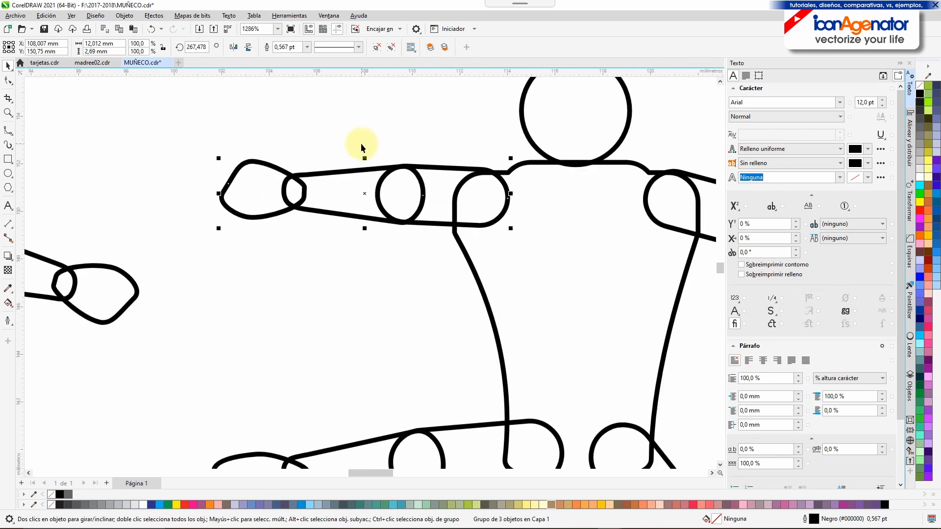
ctrl+click(353, 194)
click(251, 192)
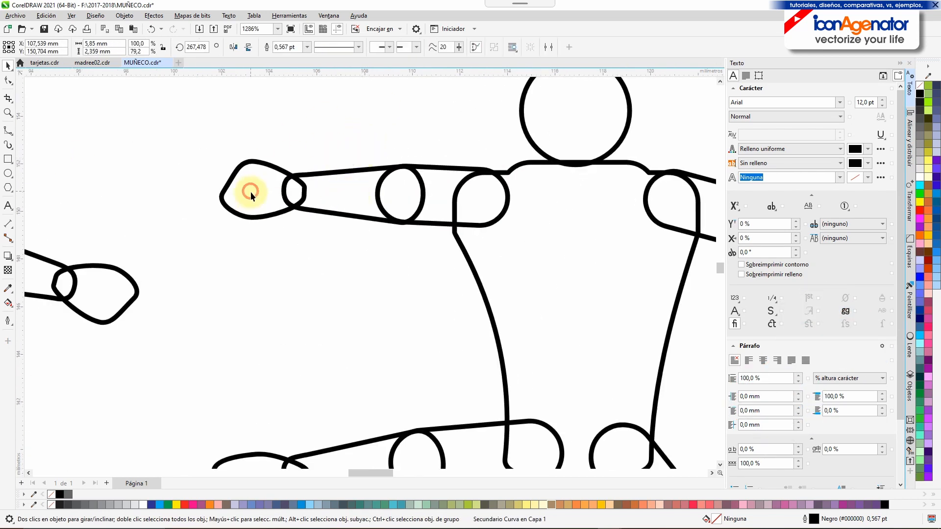
ctrl+click(273, 212)
click(324, 211)
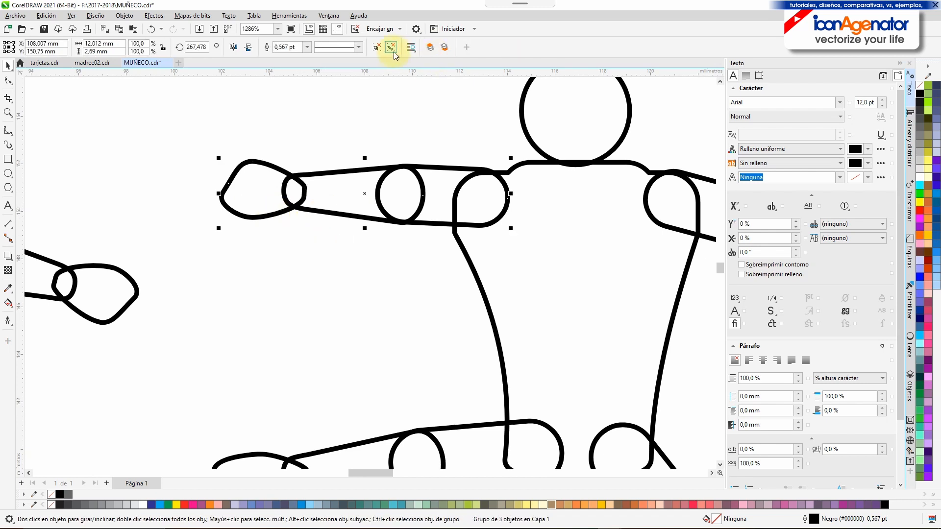
click(392, 48)
Group the arm's forearm and hand, and move the group's rotation center to the elbow.
click(410, 98)
drag(433, 110, 191, 251)
click(502, 51)
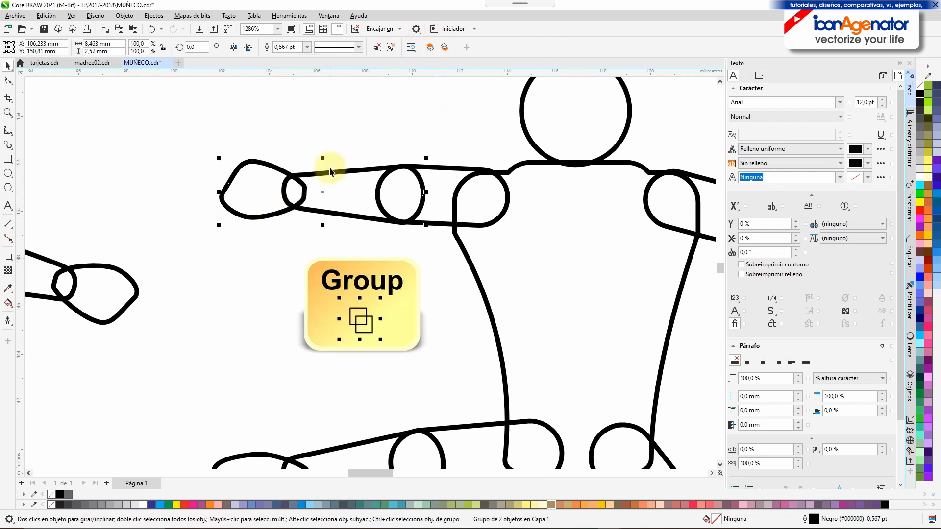
click(322, 198)
drag(323, 192, 400, 194)
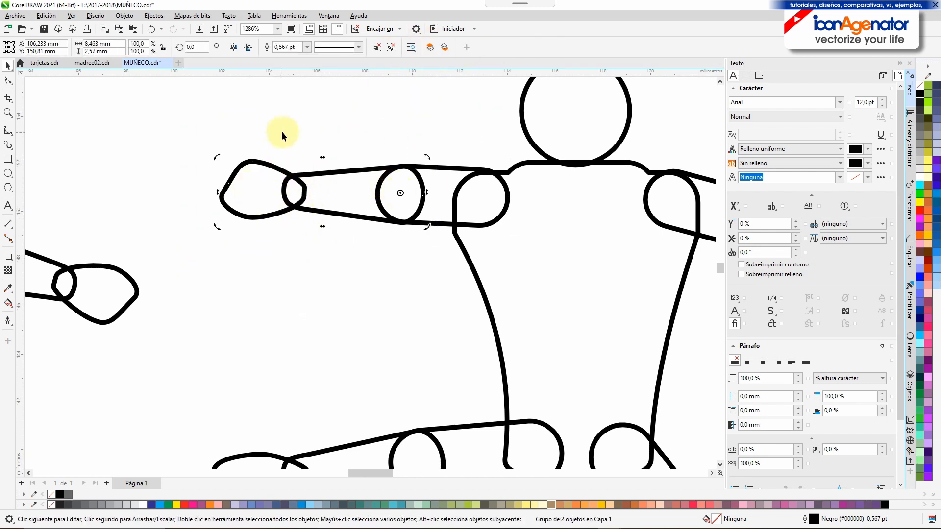
Group the upper arm with the forearm-and-hand group, and move the whole arm's rotation center to the shoulder.
click(264, 192)
click(448, 183)
click(451, 181)
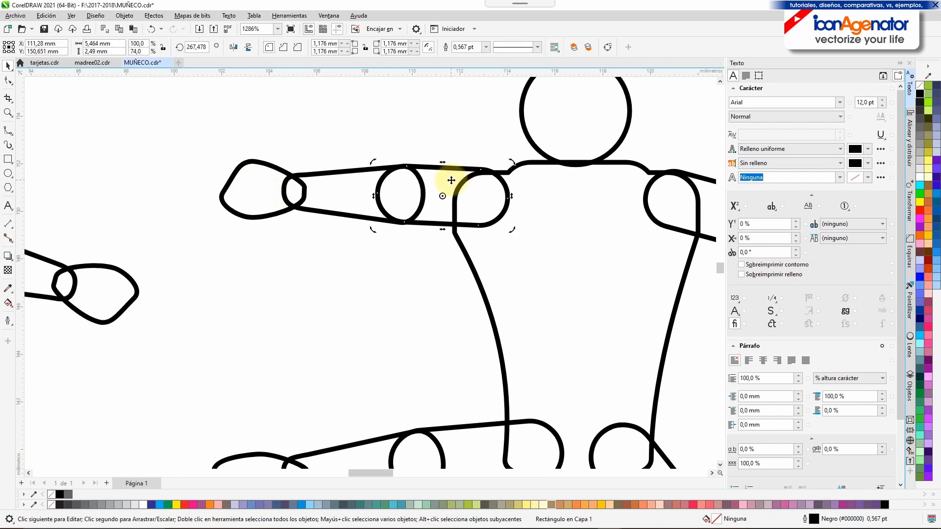
drag(172, 130, 548, 259)
click(501, 45)
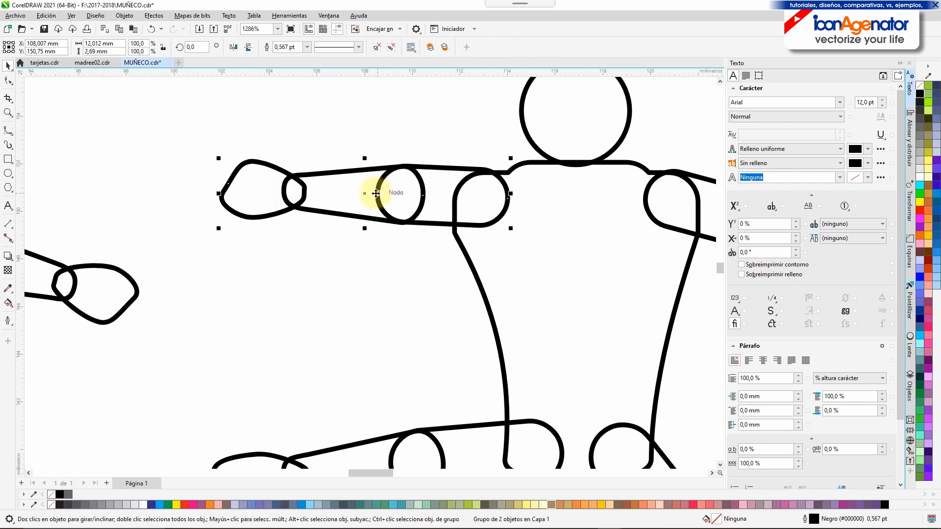
click(364, 194)
drag(365, 194, 485, 196)
click(335, 244)
Examine the nested arm group by selecting the forearm group, the hand and the whole arm to check their rotation centers.
ctrl+click(311, 209)
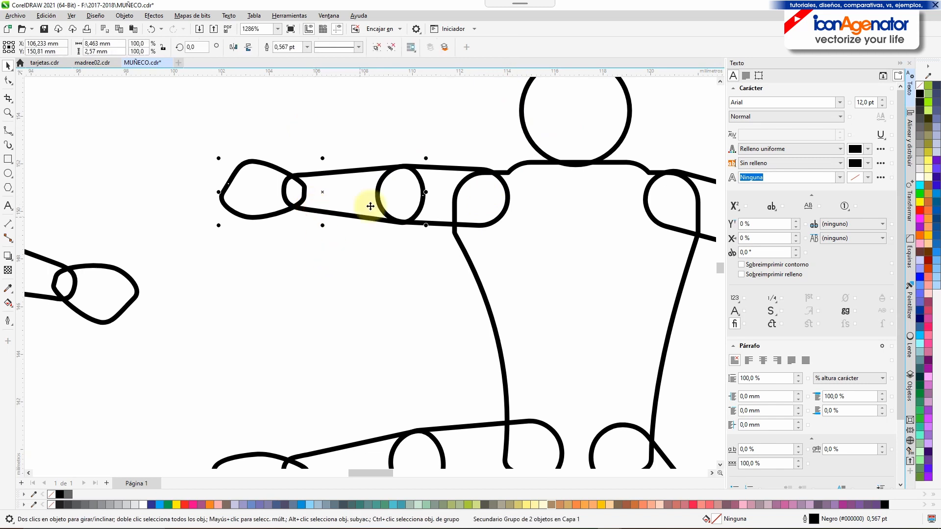
ctrl+click(252, 162)
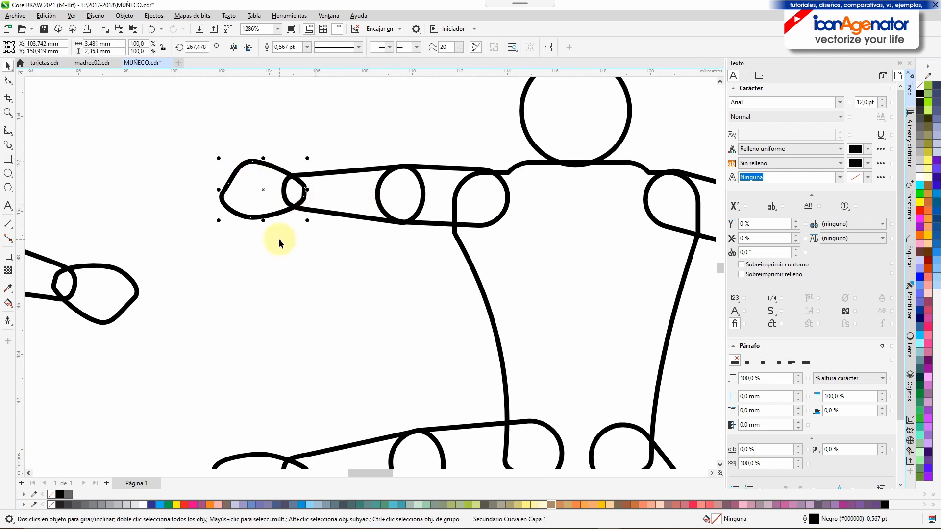
click(263, 190)
drag(263, 190, 485, 195)
ctrl+click(377, 195)
click(324, 193)
click(406, 258)
click(378, 204)
click(363, 192)
click(356, 236)
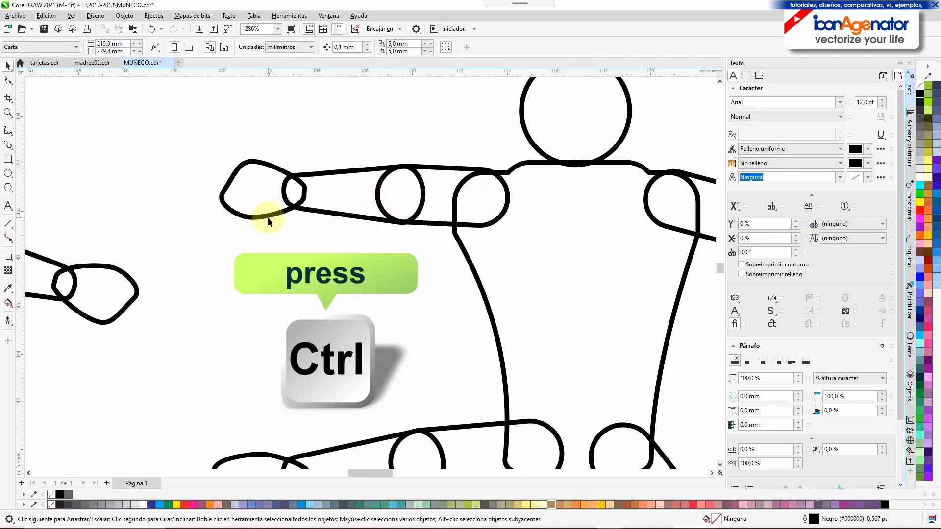
Select the forearm-and-hand subgroup within the arm and rotate it upward around the elbow.
ctrl+click(276, 213)
ctrl+click(275, 212)
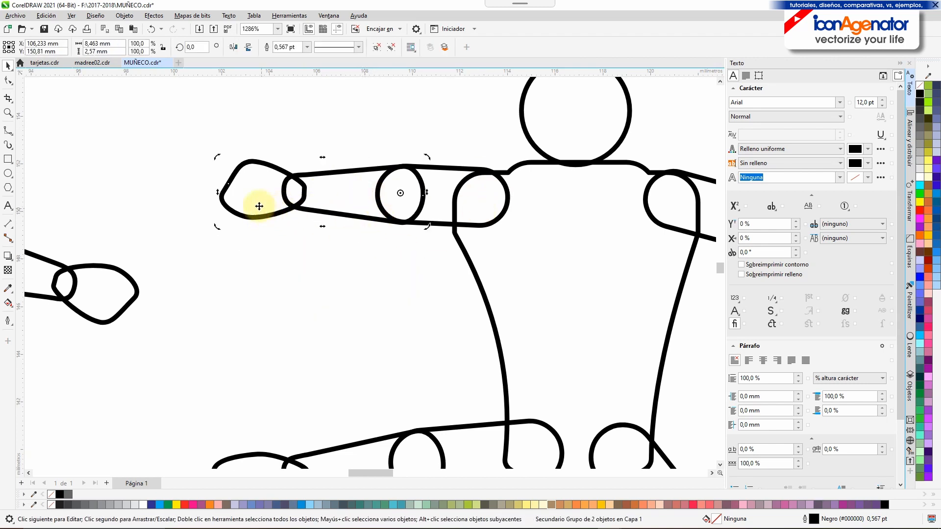
drag(219, 159, 285, 226)
Select only the hand within the nested group and rotate it upward around the wrist.
ctrl+click(279, 221)
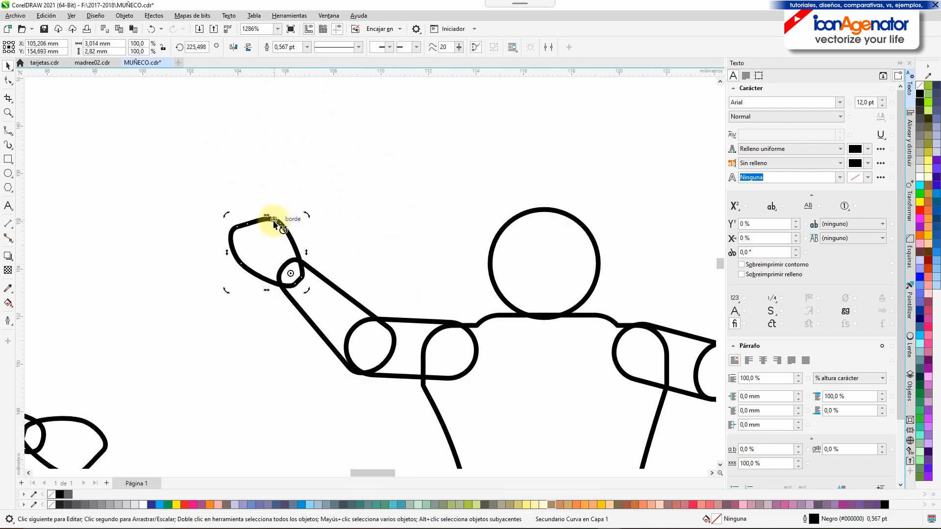
drag(225, 213, 286, 200)
click(395, 294)
On the opposite arm, regroup the forearm and hand, and move that group's rotation center to the elbow.
scroll(397, 295, down, 1)
drag(525, 391, 420, 270)
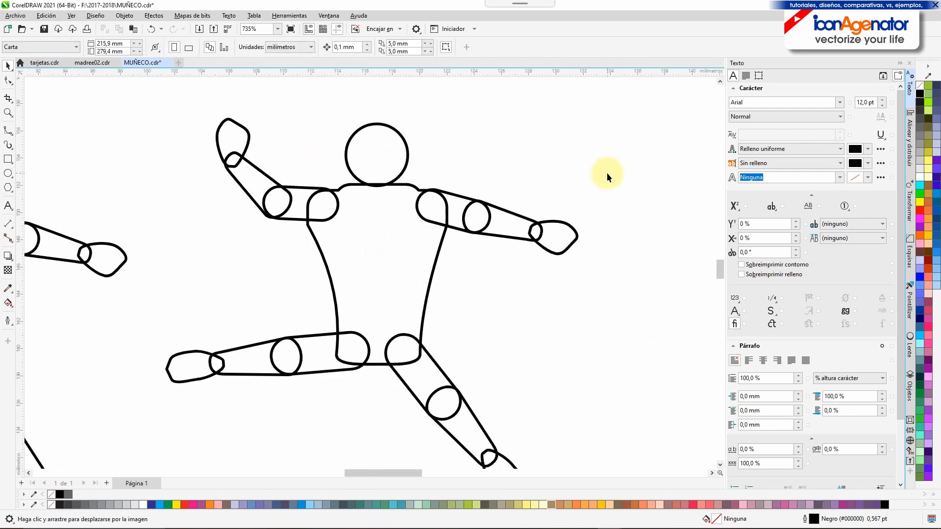
click(574, 238)
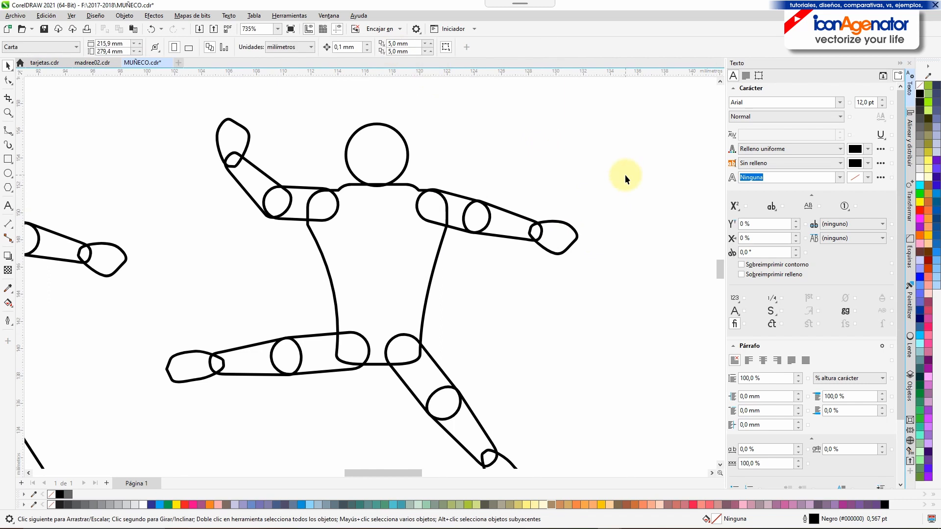
drag(520, 218, 482, 221)
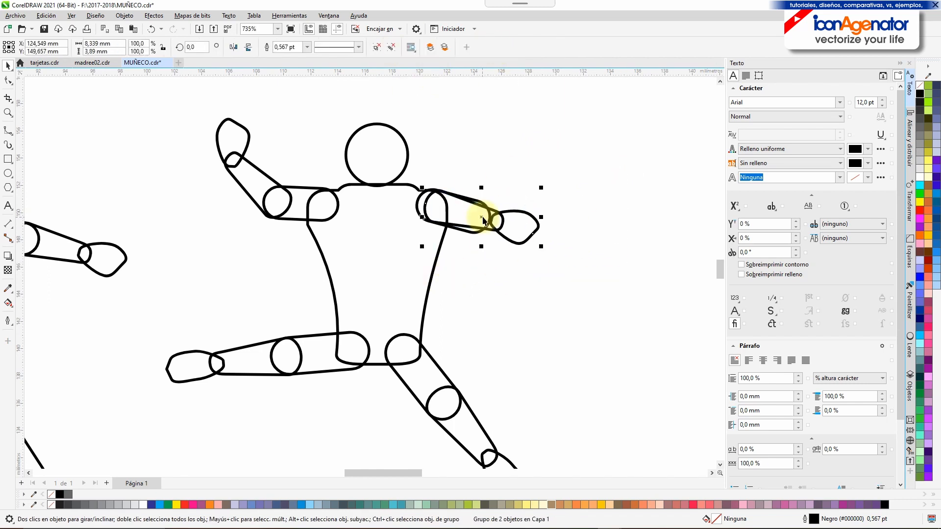
click(151, 29)
click(519, 227)
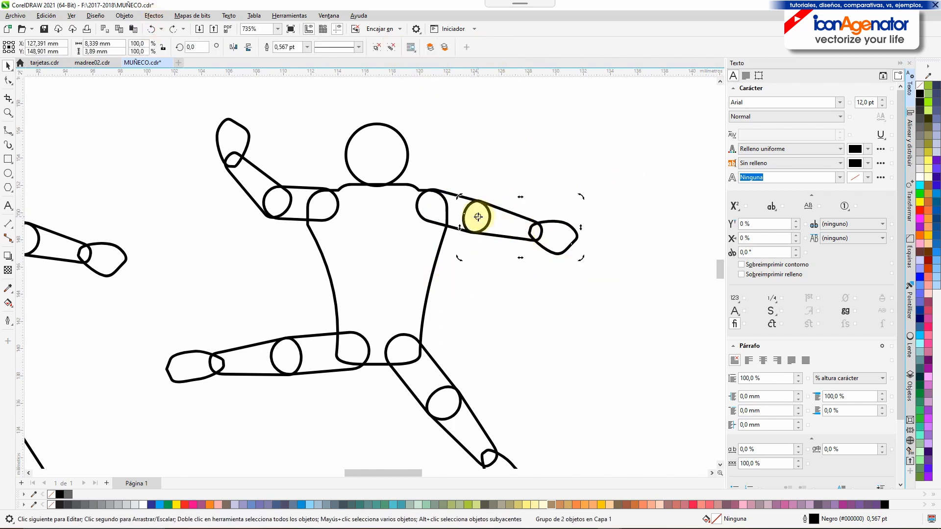
Group the upper arm with its forearm-and-hand group and move the whole arm's rotation center to the shoulder.
drag(657, 164, 404, 278)
click(499, 47)
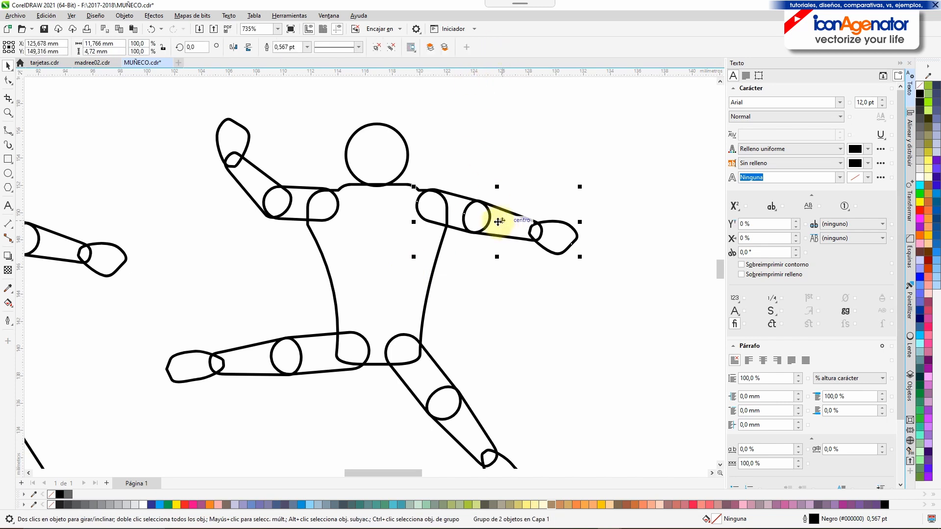
click(497, 221)
click(489, 223)
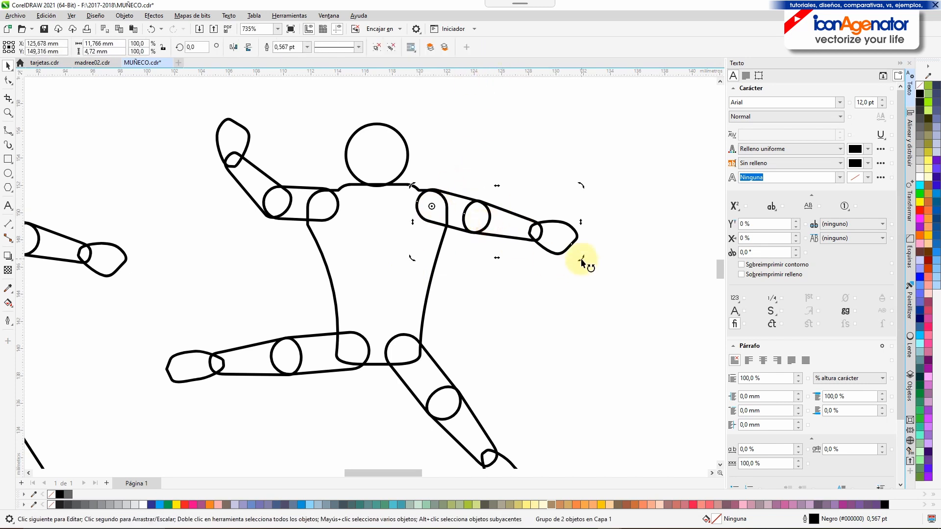
Rotate the whole arm down across the torso around the shoulder, and swing its forearm group upward around the elbow.
drag(581, 258, 377, 280)
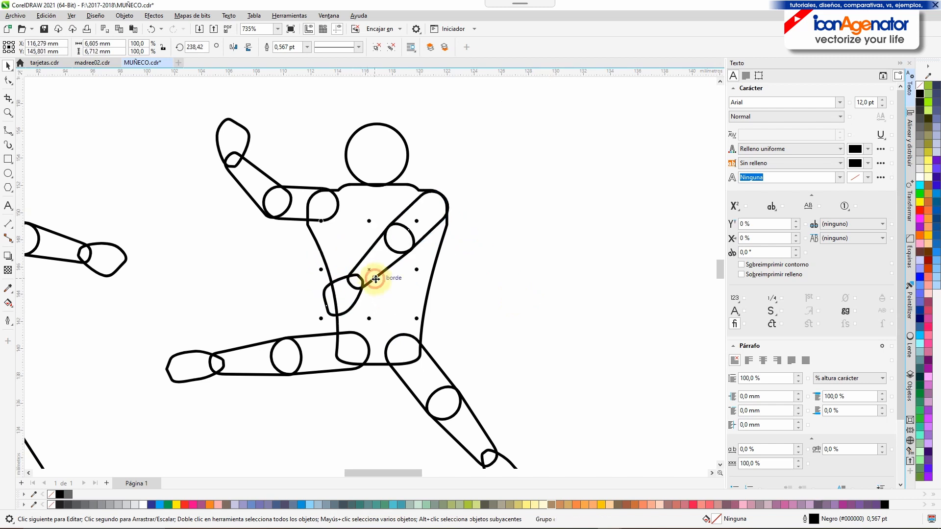
click(375, 279)
drag(321, 318, 290, 262)
click(465, 262)
scroll(472, 262, down, 1)
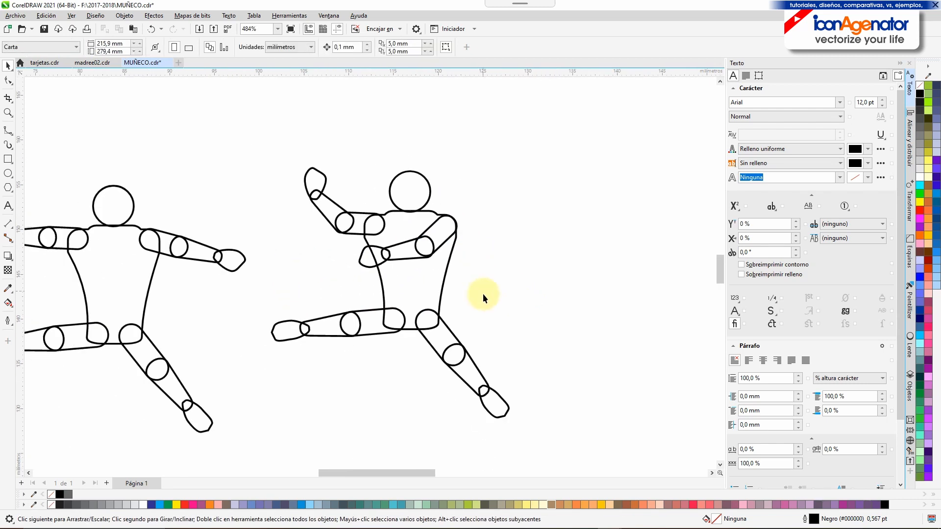
Group the horizontal leg's lower leg and foot, and move that group's rotation center to the knee.
click(323, 320)
click(289, 367)
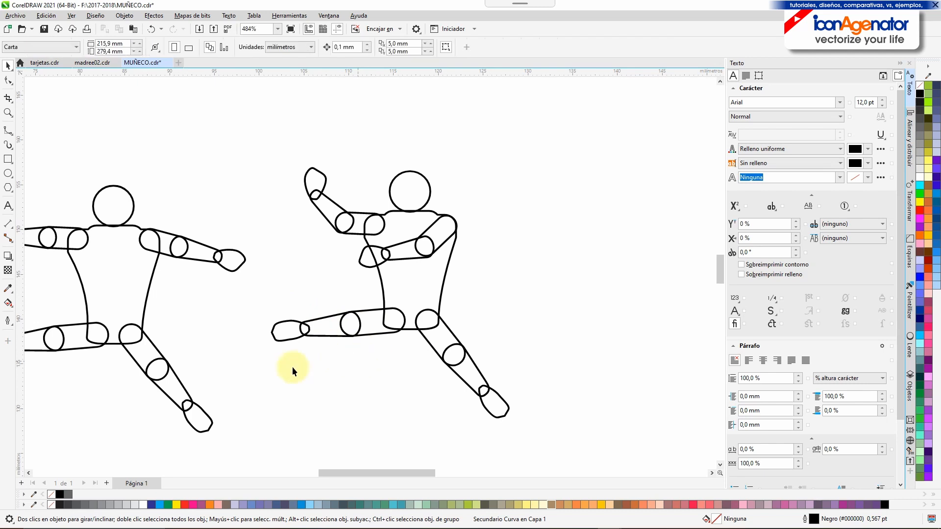
click(373, 334)
drag(371, 356, 350, 313)
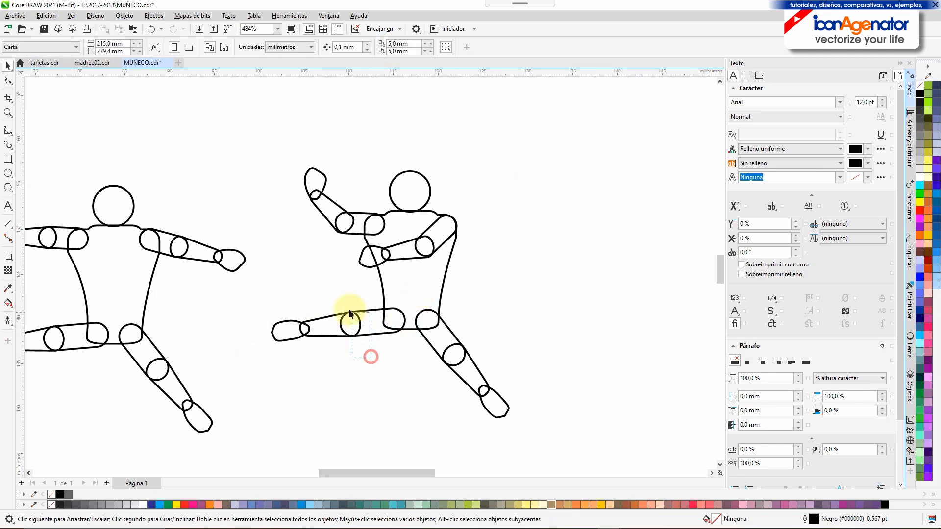
drag(245, 288, 245, 288)
key(ctrl+g)
click(317, 326)
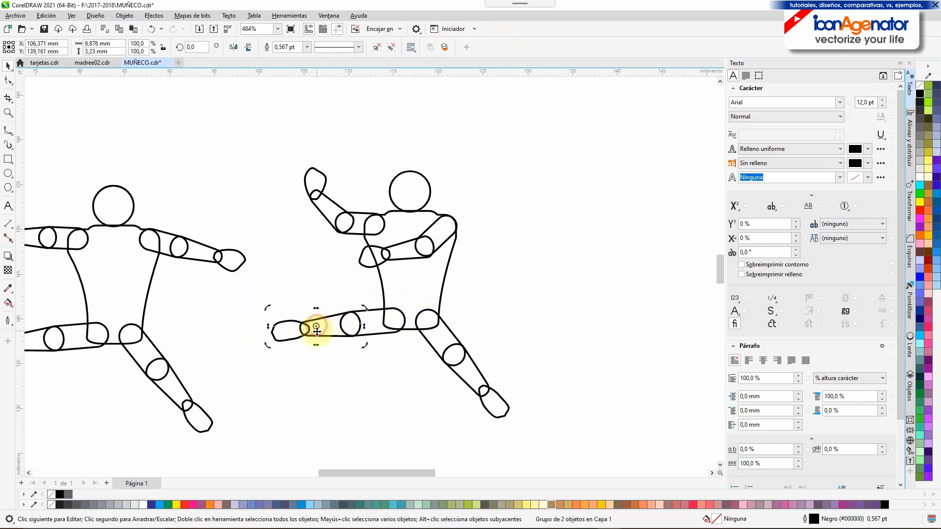
drag(317, 326, 351, 325)
click(152, 29)
click(316, 327)
click(368, 363)
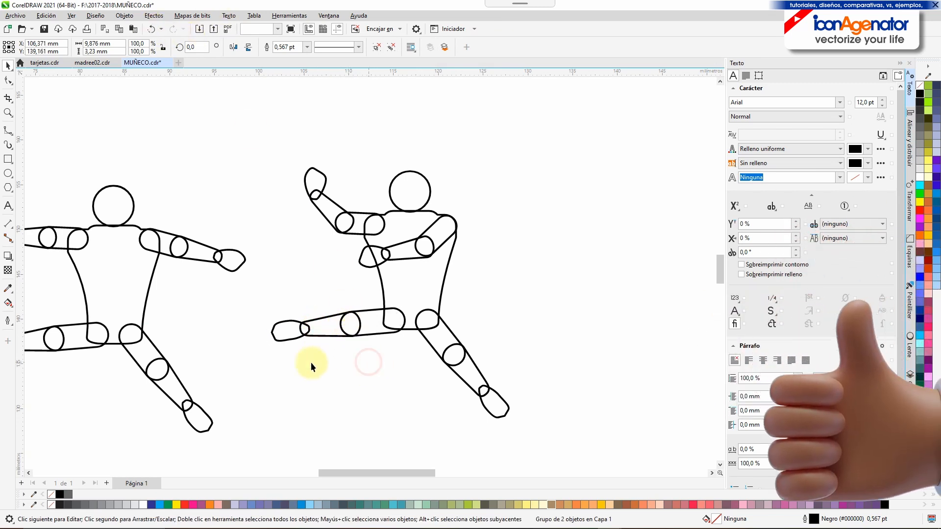
Group the entire horizontal leg with its rotation center at the hip, and rotate it upward.
drag(262, 361, 417, 286)
click(500, 47)
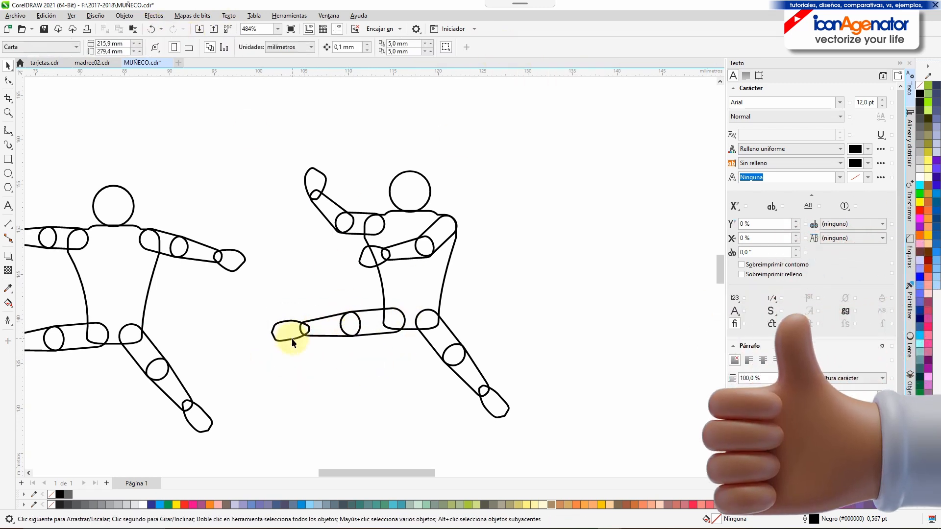
click(292, 336)
click(305, 330)
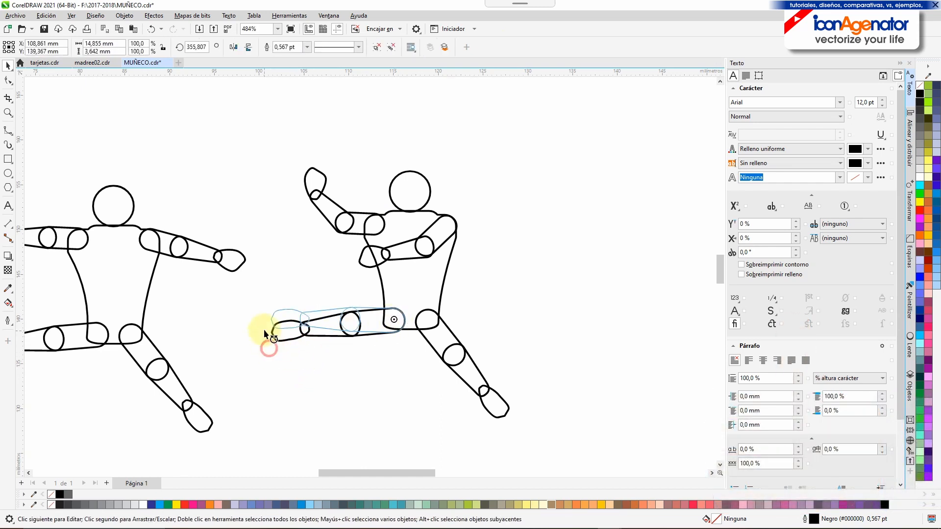
drag(265, 334, 274, 269)
Bend the raised leg's lower leg down around the knee and rotate its foot upward around the ankle.
click(338, 307)
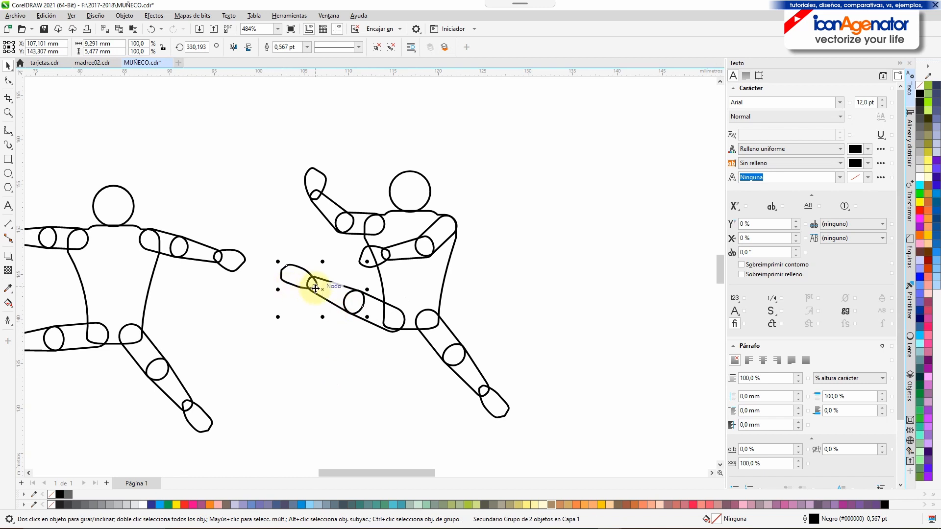
click(315, 287)
drag(306, 360, 308, 358)
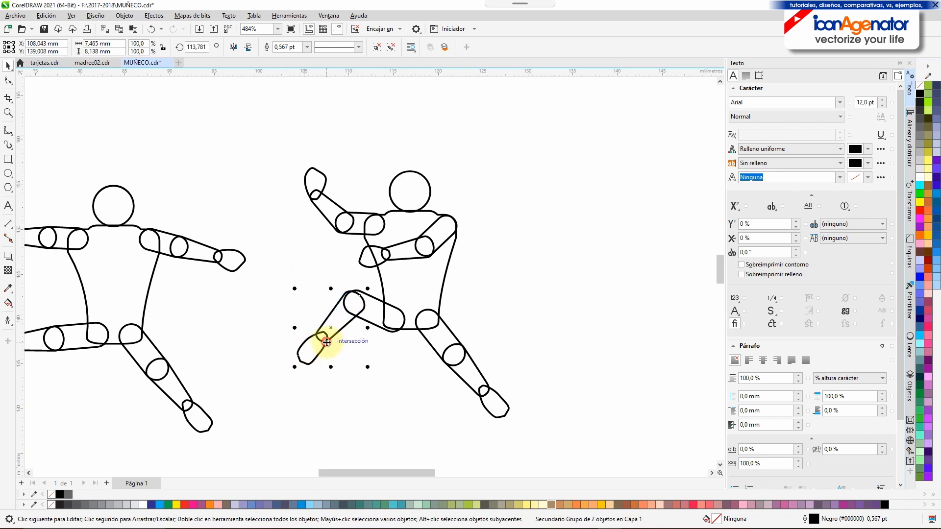
ctrl+click(310, 363)
click(309, 365)
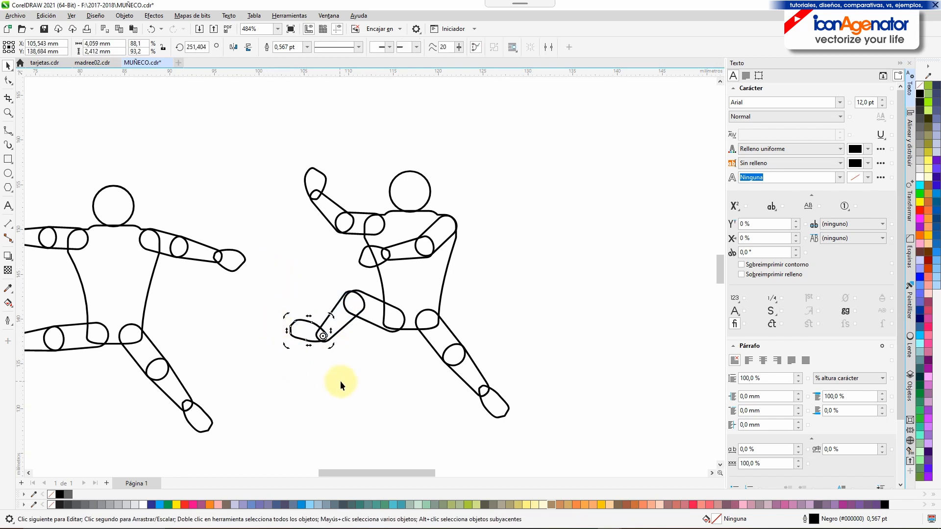
Delete the opposite straight leg and place a duplicate of the bent leg below the torso.
click(351, 391)
key(Delete)
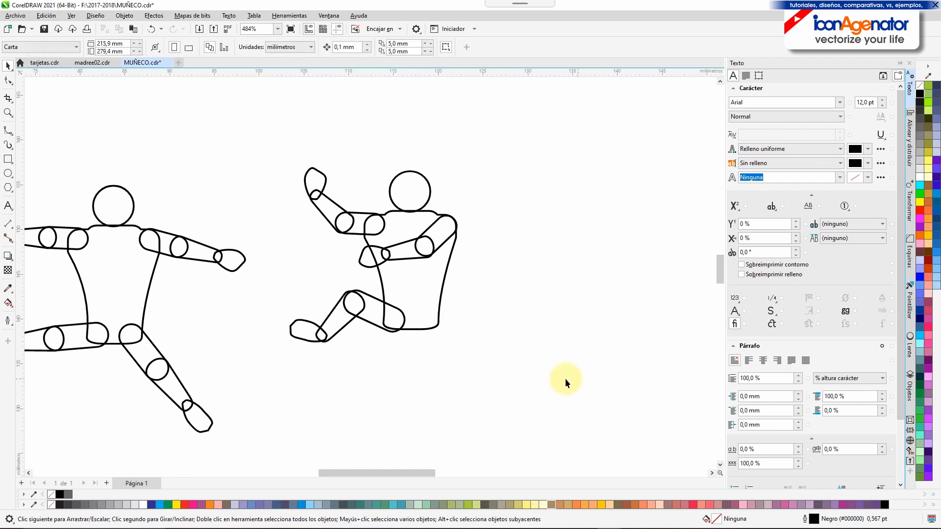
drag(434, 365, 256, 272)
drag(356, 310, 413, 362)
right_click(414, 362)
click(445, 376)
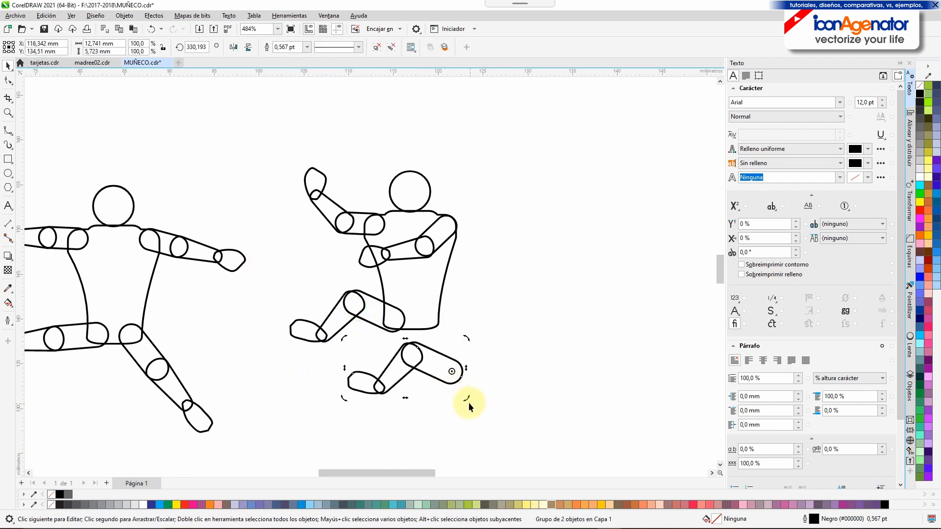
Rotate the duplicated leg so its foot points down and attach it to the torso's free hip.
click(480, 386)
drag(474, 356, 436, 325)
click(481, 325)
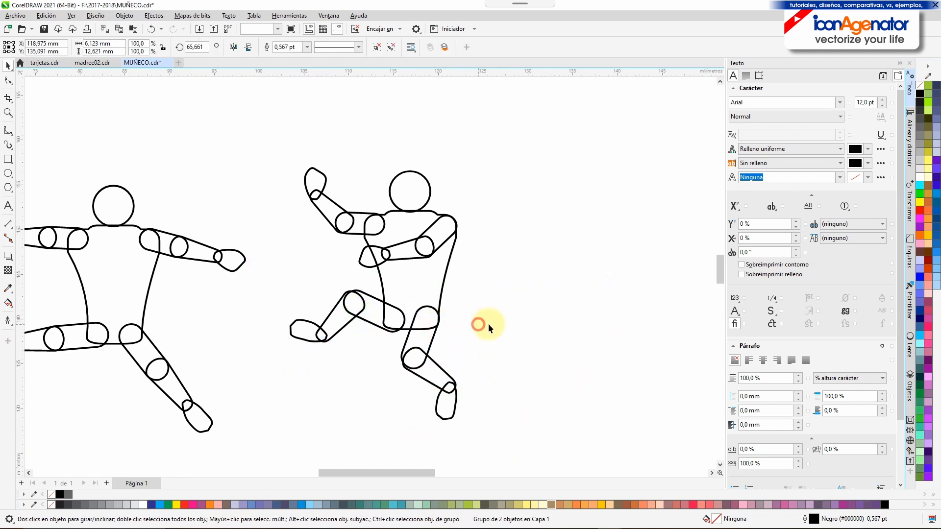
Select the complete running figure and place a duplicate of it beside the original.
scroll(521, 334, down, 2)
scroll(521, 364, up, 1)
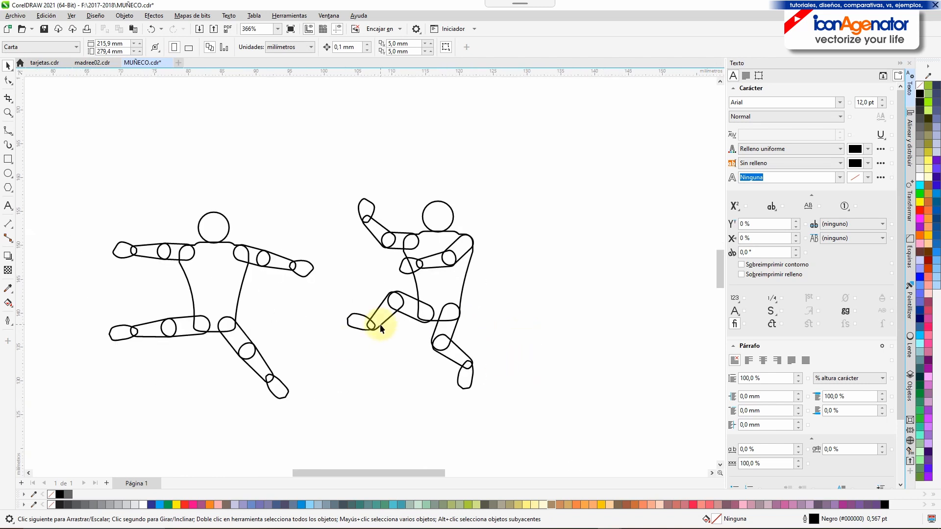
scroll(525, 312, down, 3)
drag(548, 209, 247, 333)
drag(308, 240, 429, 247)
right_click(429, 247)
click(509, 270)
On the duplicated figure, rotate the raised leg's lower leg around the knee until it hangs down beneath the thigh.
scroll(436, 276, up, 5)
click(383, 267)
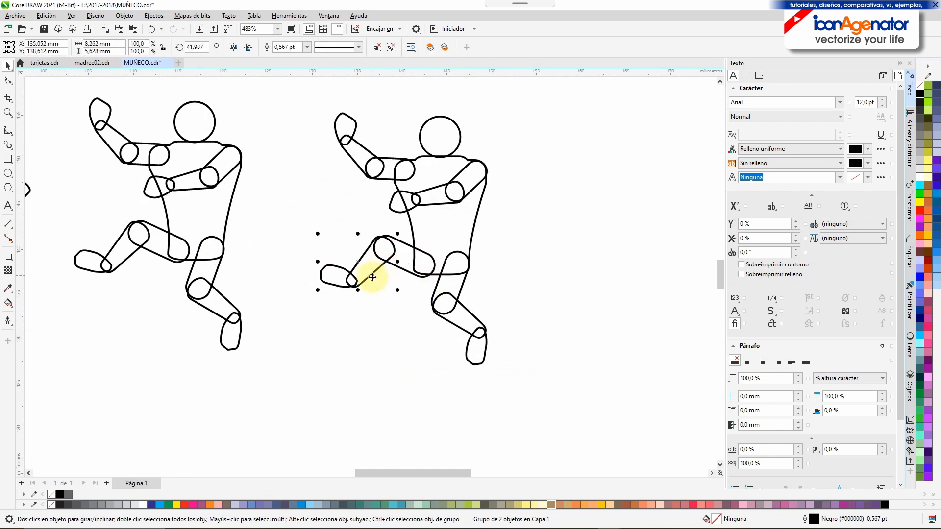
drag(317, 290, 318, 293)
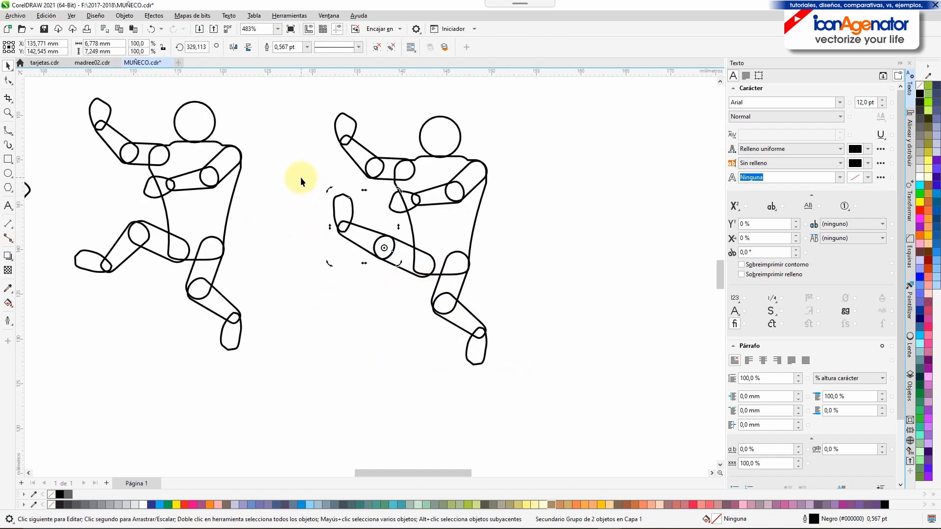
drag(329, 189, 365, 348)
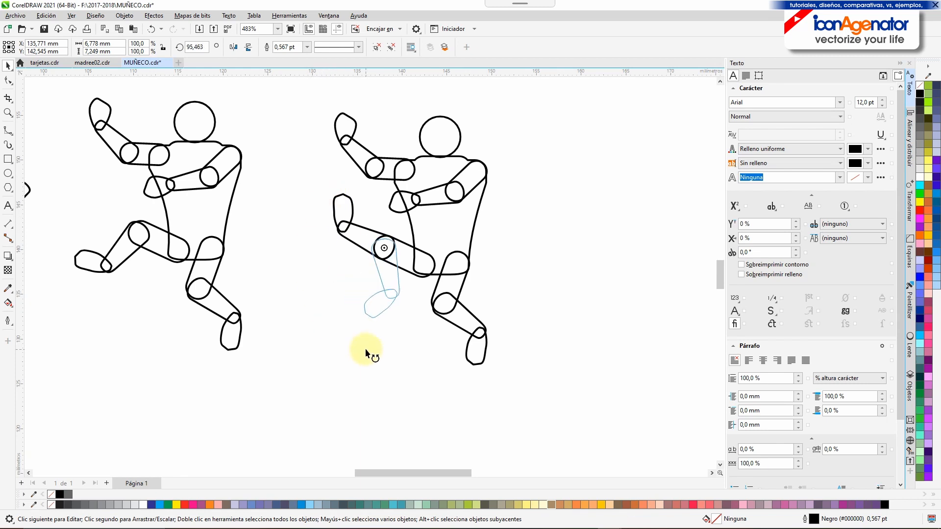
Rotate the duplicate's other leg outward around the hip to a nearly horizontal thigh, and bend its lower leg downward.
ctrl+double_click(438, 317)
double_click(465, 273)
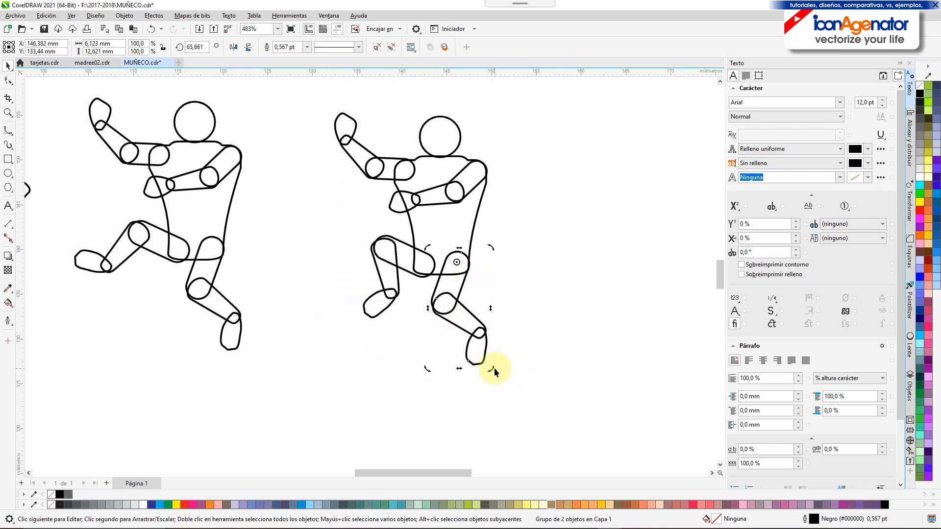
drag(494, 371, 545, 288)
drag(569, 253, 469, 359)
Select only that leg's foot and rotate it around the ankle so it points outward.
ctrl+double_click(538, 231)
ctrl+click(474, 327)
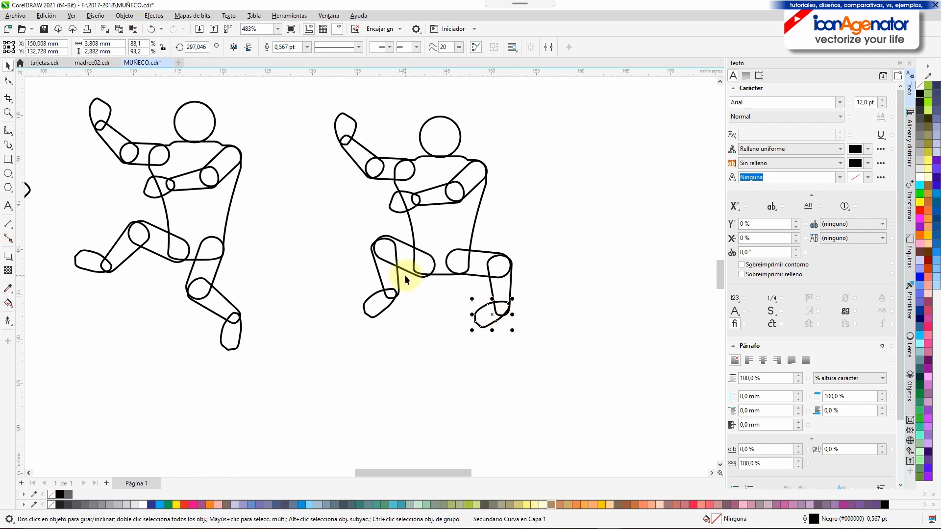
click(481, 332)
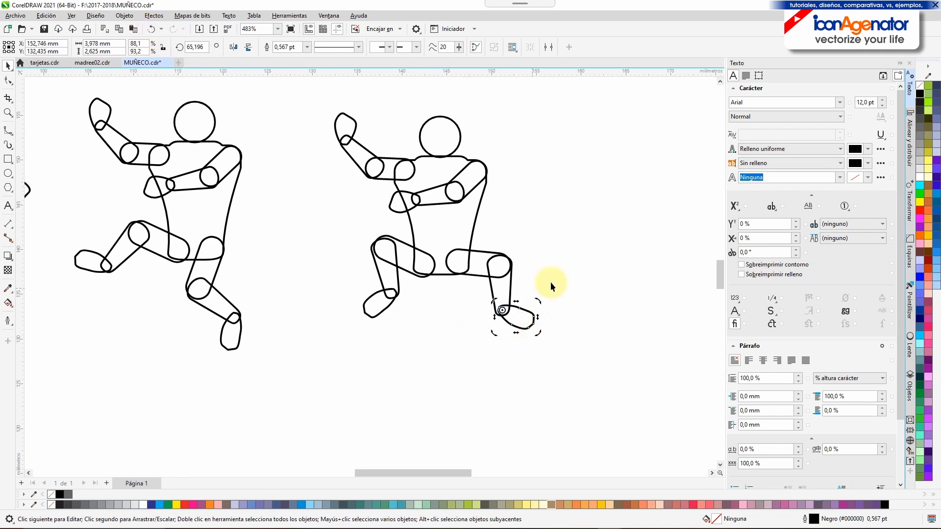
Raise the same leg slightly around the hip and rotate its lower leg inward around the knee into a squat.
click(510, 269)
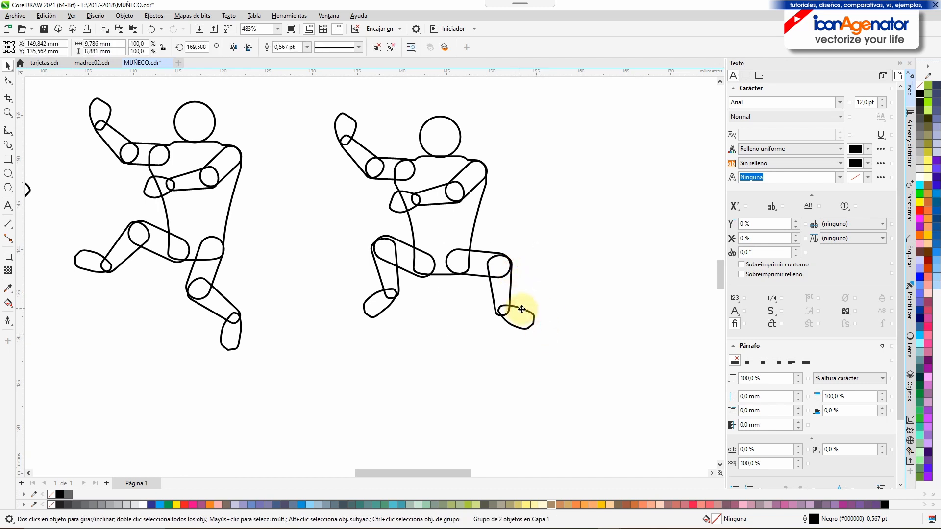
drag(538, 334, 510, 333)
click(524, 338)
click(518, 290)
click(518, 290)
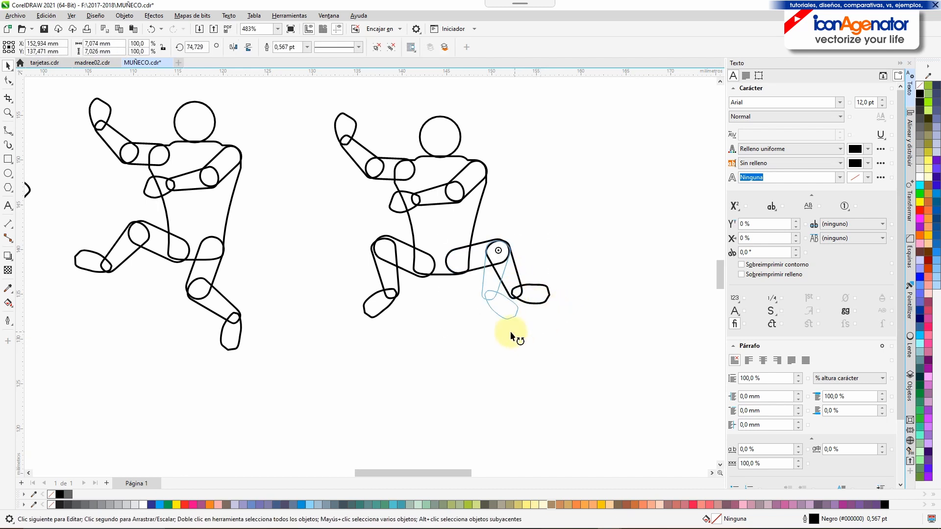
Rotate the arm folded across the torso outward around the shoulder so it hangs beside the body.
click(443, 205)
click(441, 204)
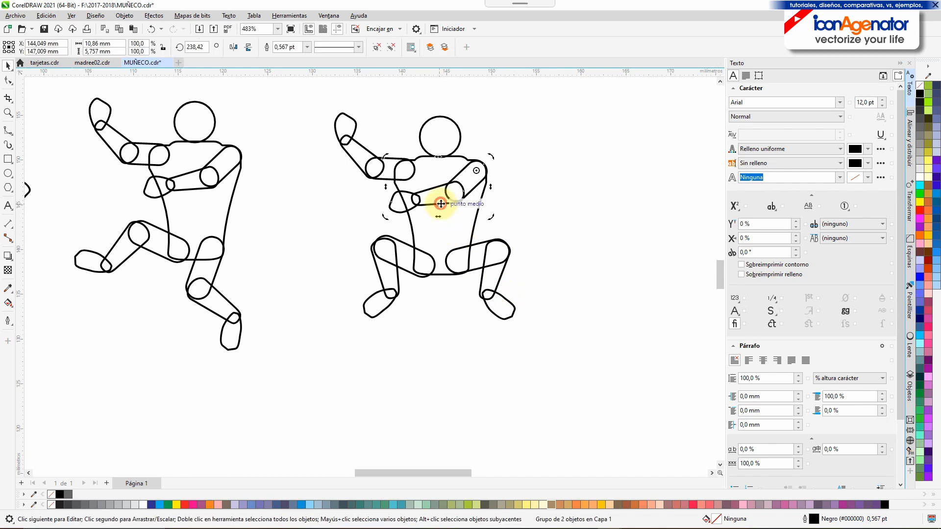
click(400, 213)
drag(443, 252, 539, 235)
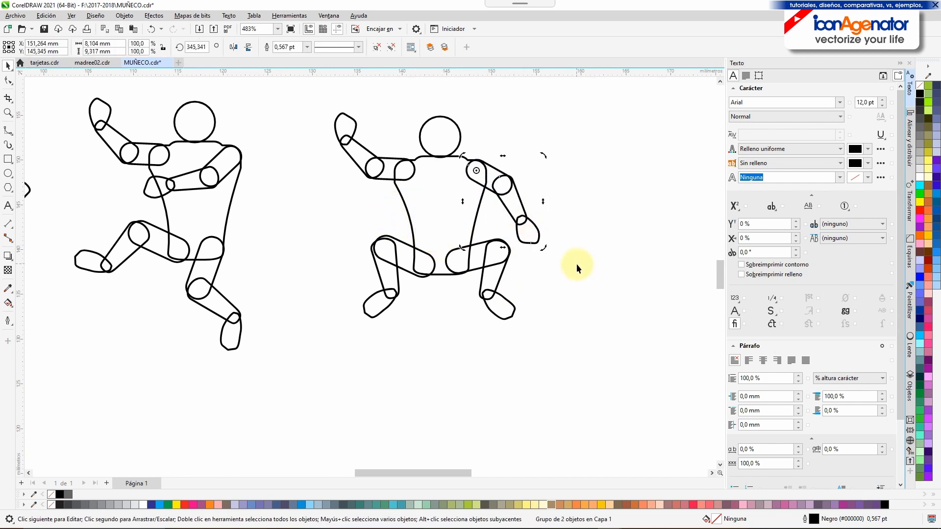
Mirror the opposite raised arm vertically and move it back onto its shoulder so the hand points down.
click(359, 145)
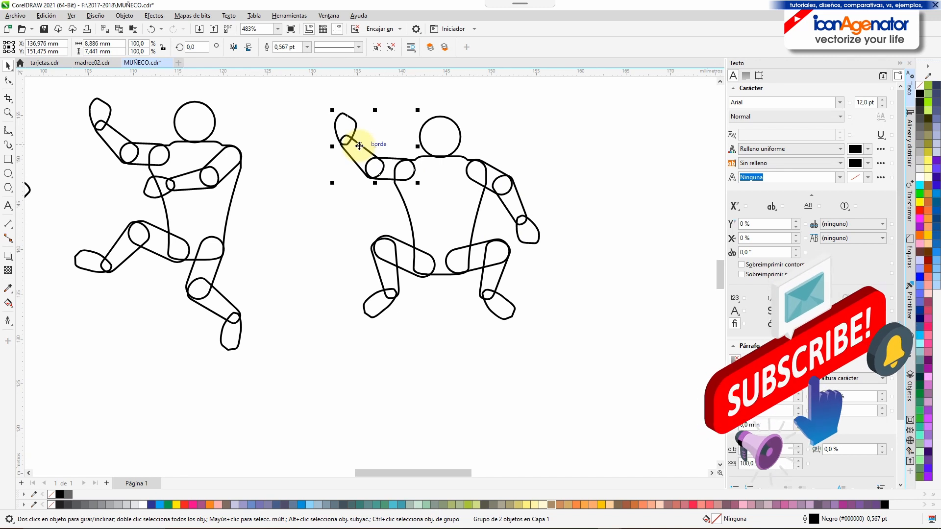
click(249, 48)
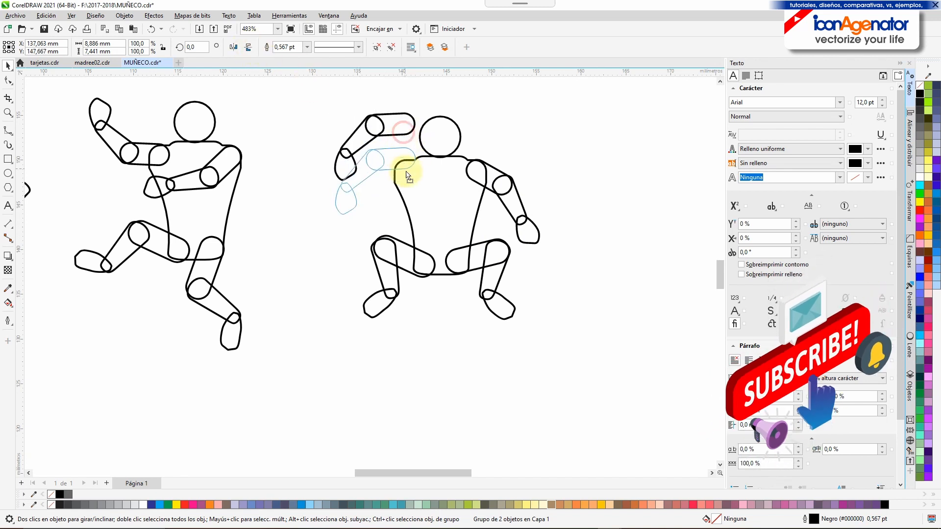
drag(408, 185, 408, 182)
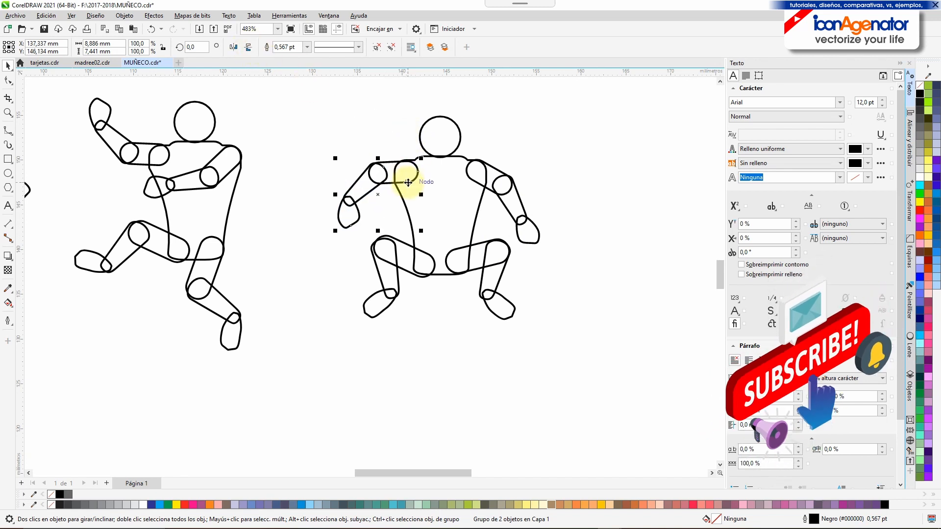
click(518, 134)
Select the complete squatting figure and place a duplicate of it beside the original.
scroll(527, 225, down, 2)
drag(548, 275, 399, 286)
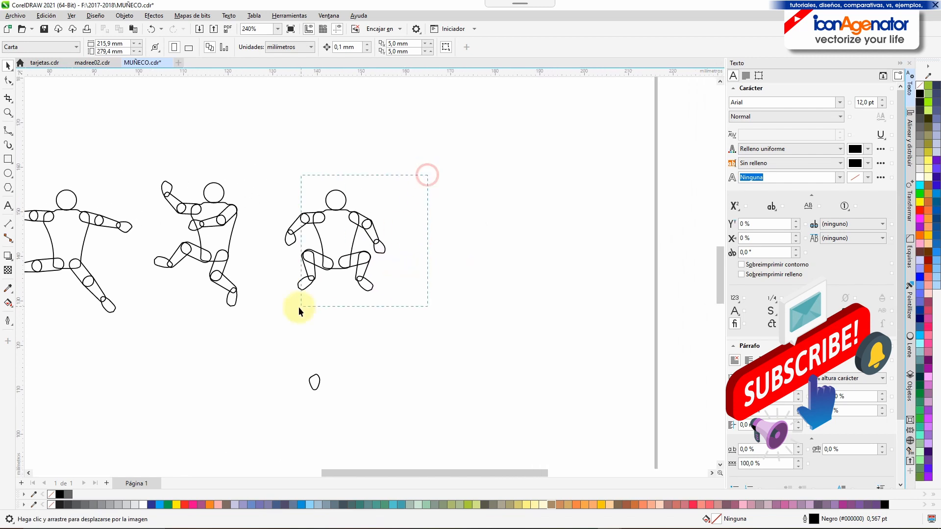
drag(299, 308, 276, 313)
drag(330, 246, 446, 238)
click(476, 257)
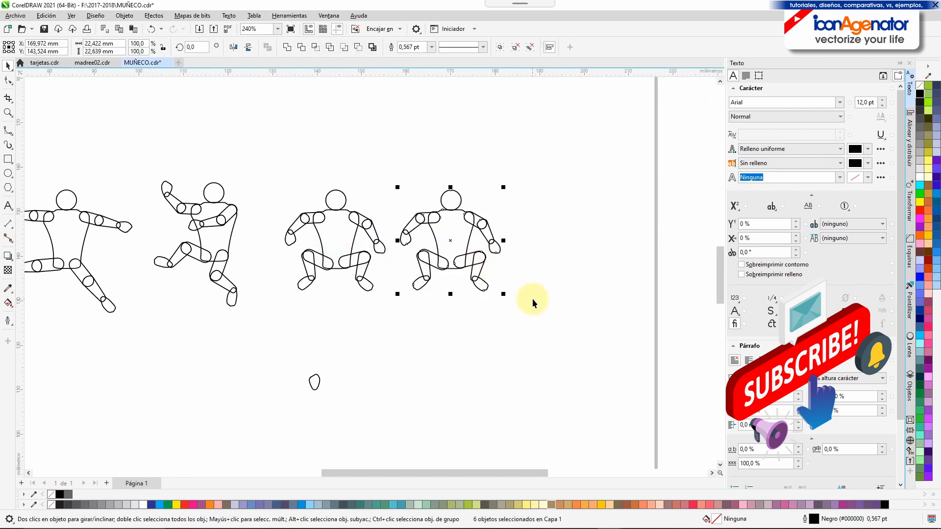
click(526, 290)
On the new squatting figure, lower one leg slightly around the hip and rotate its lower leg outward around the knee.
scroll(524, 290, up, 5)
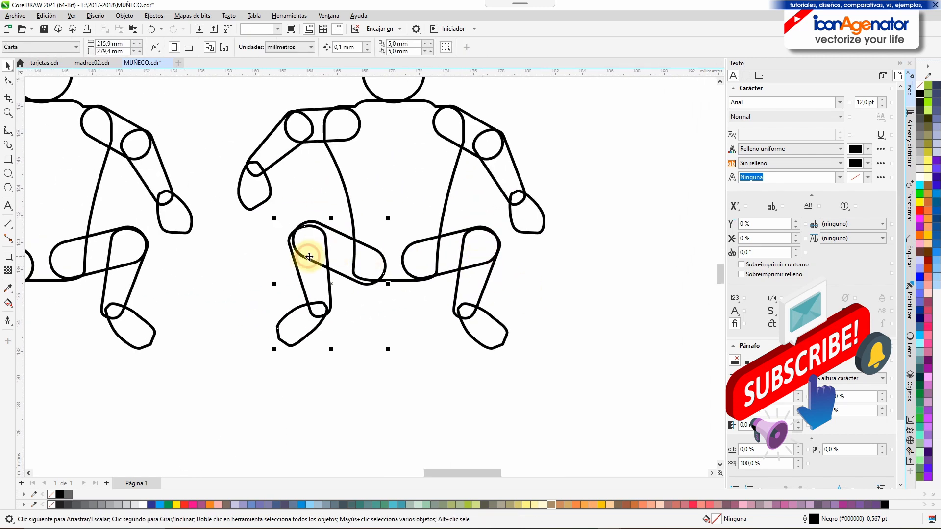
click(309, 256)
drag(277, 362, 293, 385)
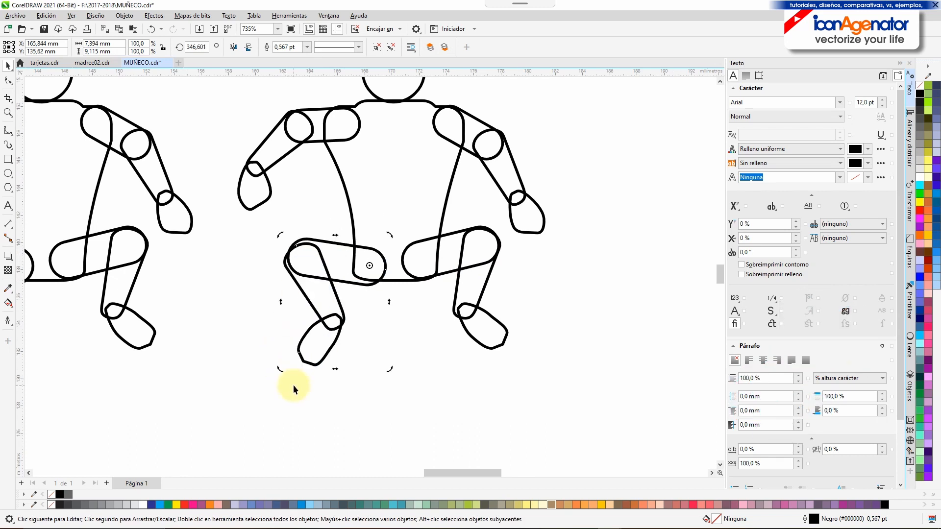
click(389, 381)
ctrl+click(320, 364)
ctrl+click(320, 365)
drag(347, 368, 313, 398)
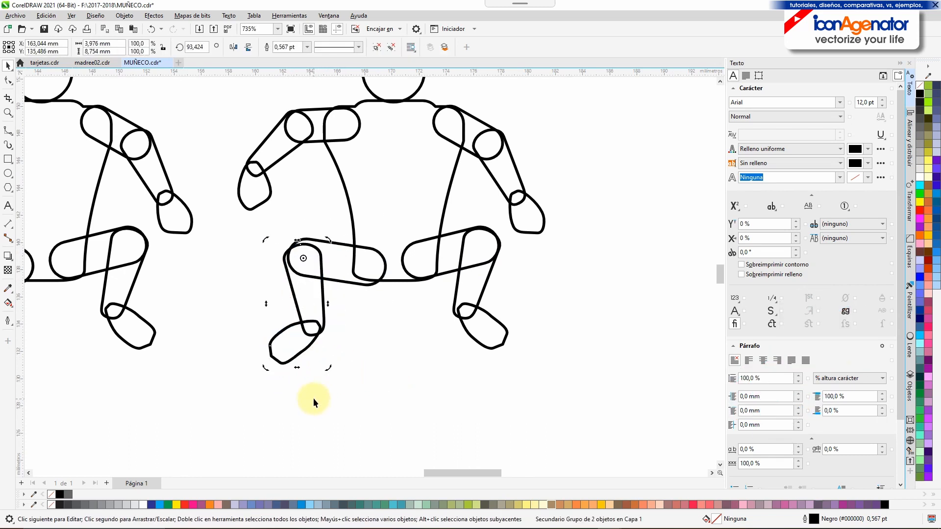
On the second squatting figure, rotate the other whole leg down around the hip until the thigh is horizontal.
ctrl+click(479, 260)
click(495, 258)
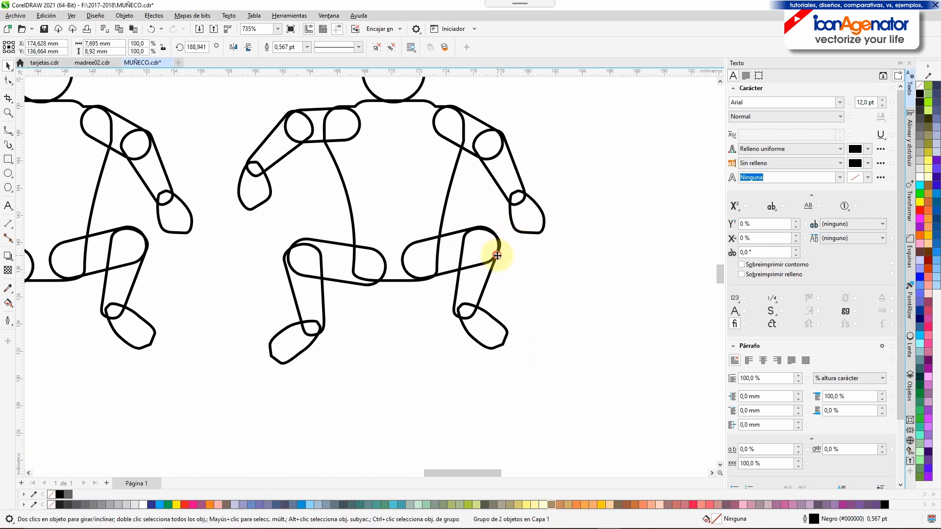
double_click(496, 258)
drag(511, 223, 517, 251)
click(526, 342)
Rotate the second squatting figure's extended arm downward around the shoulder so it hangs beside the torso.
click(263, 173)
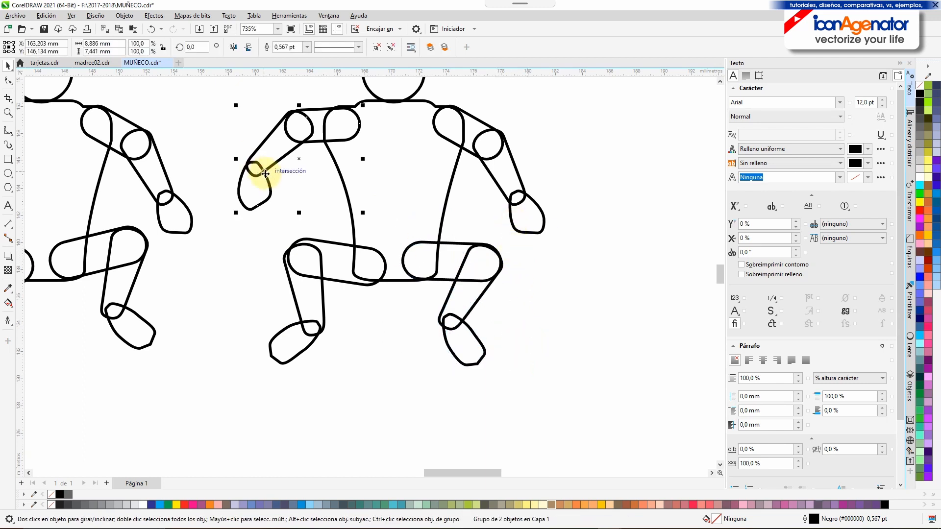
click(263, 173)
drag(237, 213, 272, 246)
click(509, 287)
Select the complete second squatting figure and place a duplicate of it beside the original.
scroll(497, 277, down, 1)
scroll(497, 278, down, 4)
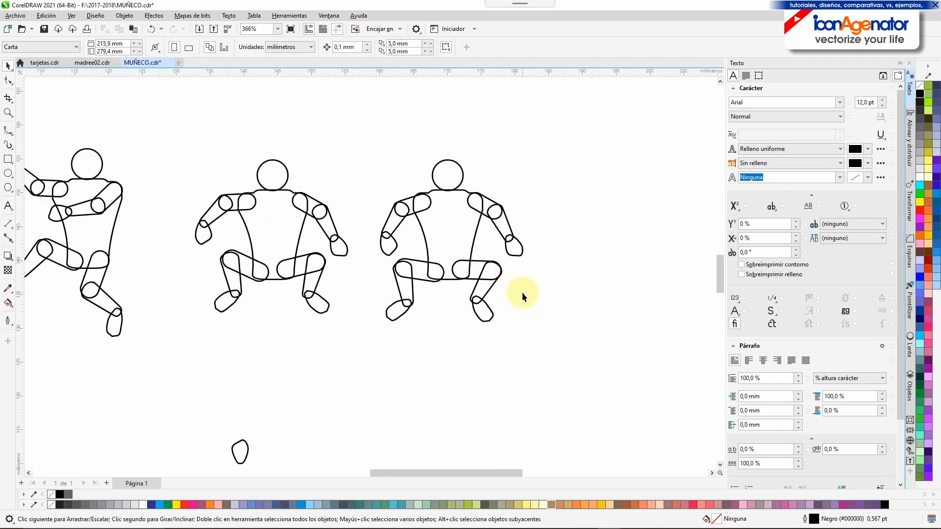
mouse_move(521, 292)
mouse_down()
mouse_move(372, 260)
mouse_move(448, 248)
mouse_up()
drag(476, 121, 273, 323)
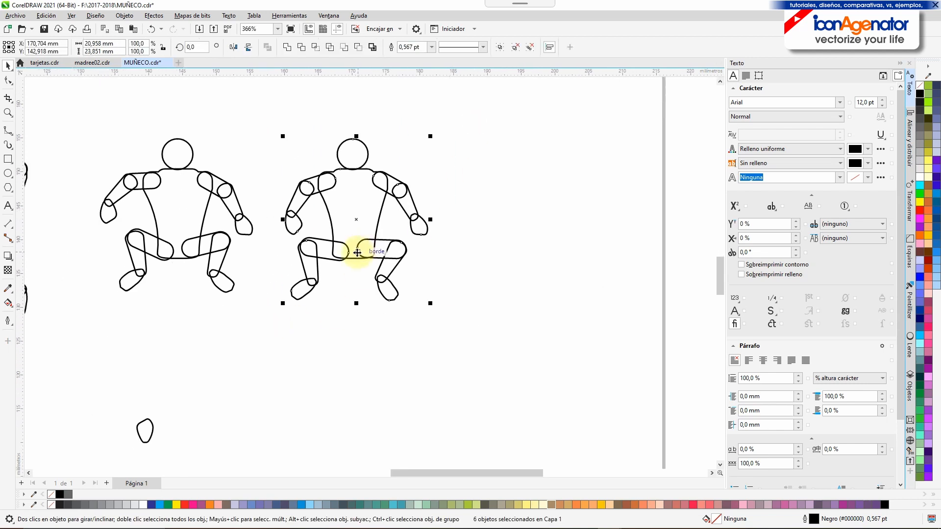
drag(358, 248, 517, 248)
On the third squatting figure, rotate both whole legs around the hips so the thighs slope downward.
click(477, 264)
click(477, 264)
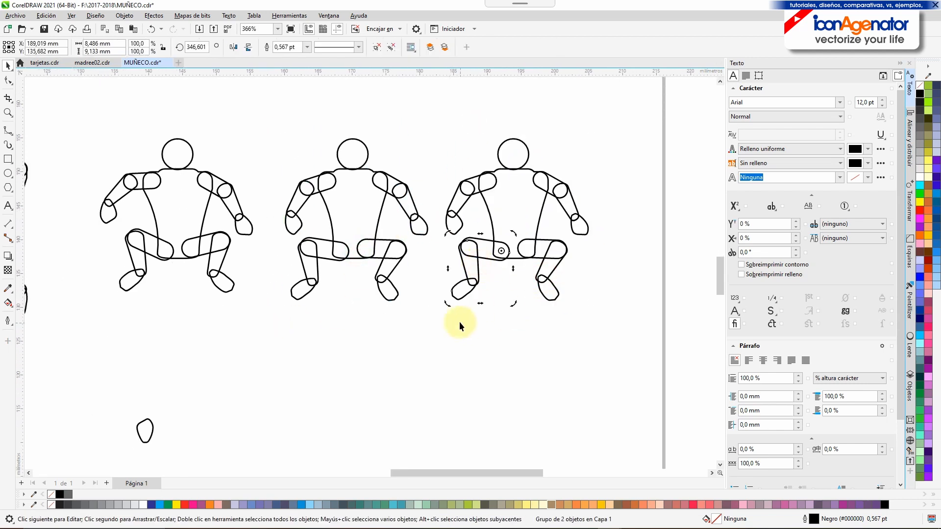
drag(456, 321, 479, 349)
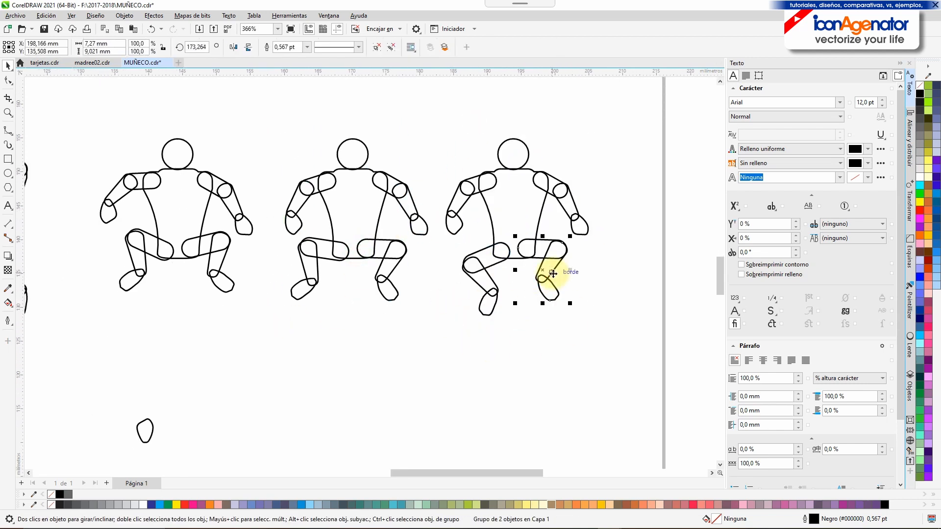
click(552, 275)
drag(571, 304, 557, 331)
Rotate both lower legs of the third squatting figure outward around the knees.
ctrl+click(530, 302)
click(528, 316)
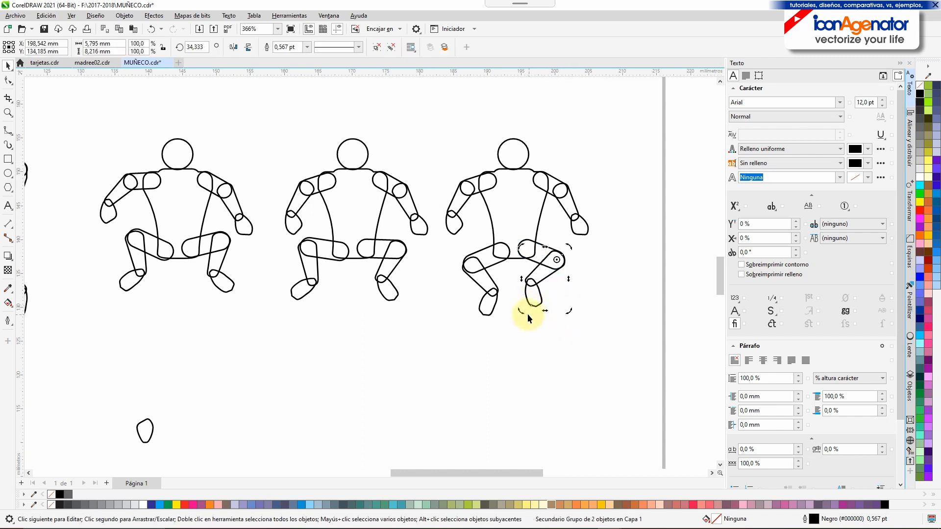
click(566, 337)
ctrl+click(490, 309)
click(490, 310)
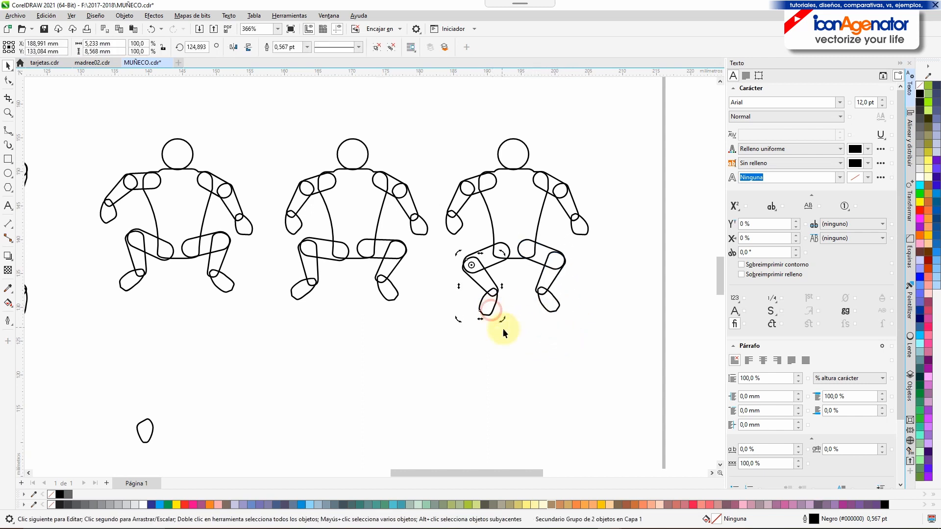
drag(498, 348, 505, 346)
Adjust the third squatting figure's forearms by rotating them slightly around the elbows.
scroll(545, 336, down, 2)
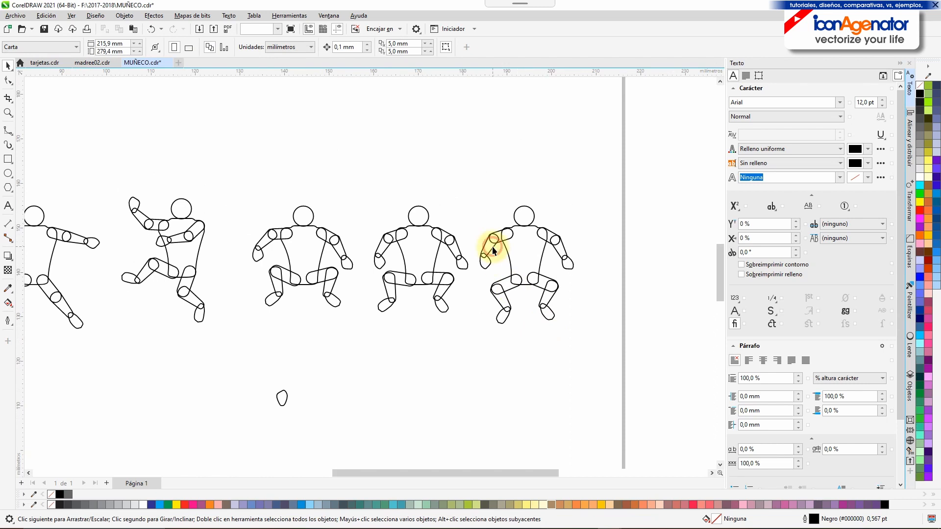
ctrl+click(492, 273)
click(490, 265)
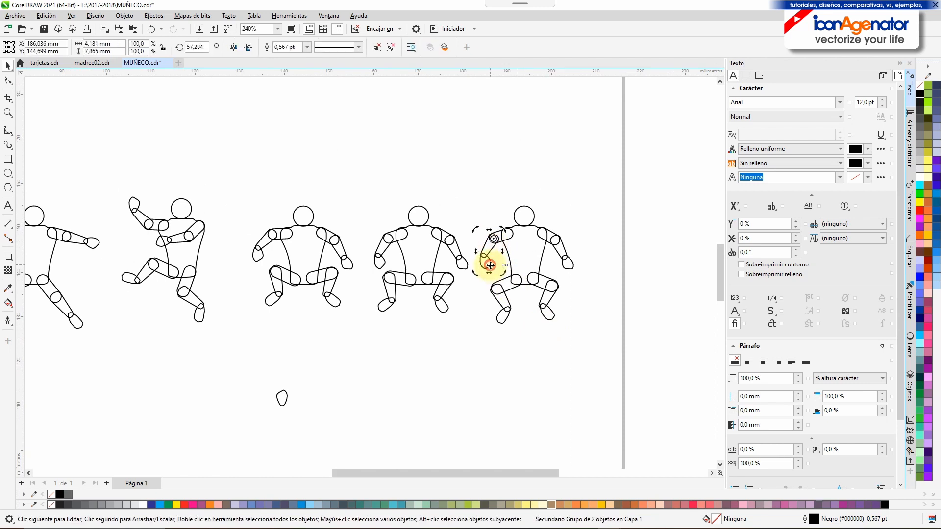
click(584, 281)
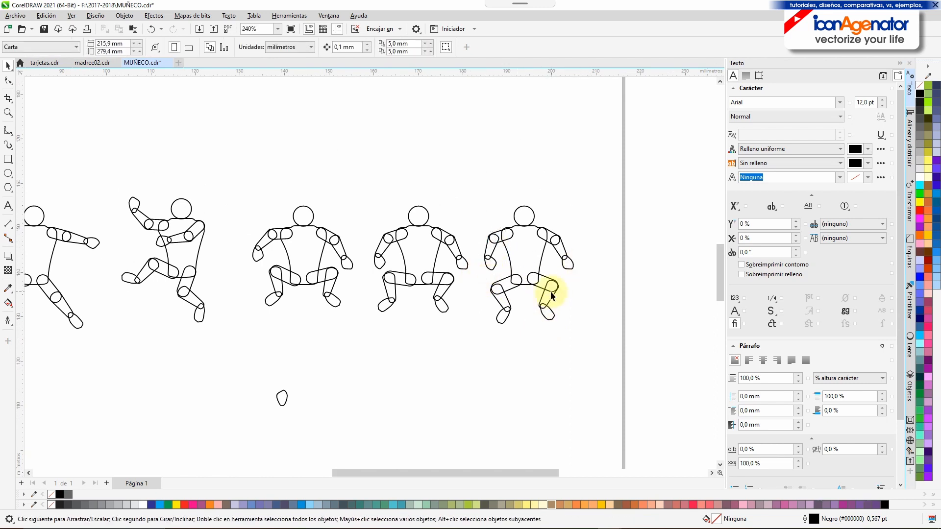
ctrl+click(568, 265)
click(569, 266)
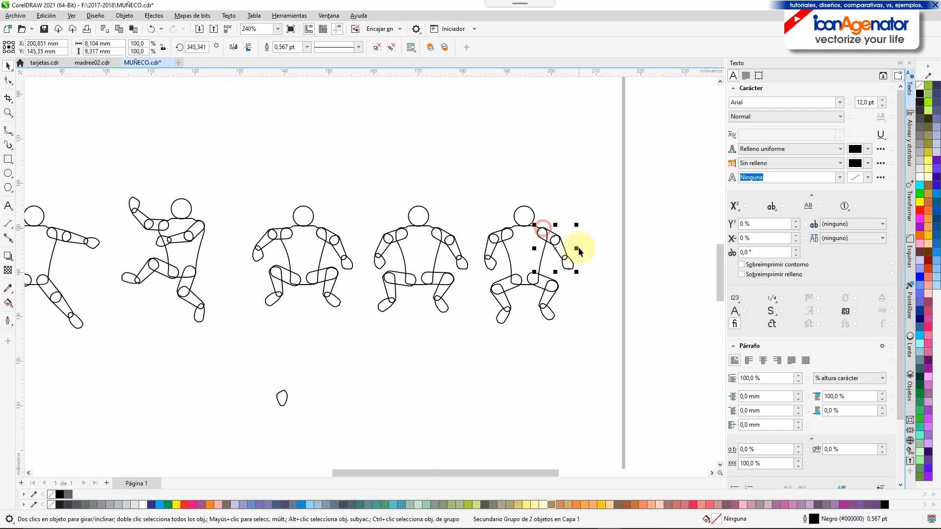
click(583, 280)
Select the complete third squatting figure and place a duplicate of it beside the original.
drag(594, 185, 475, 345)
drag(530, 265, 457, 298)
click(481, 314)
On the fourth figure, rotate one leg further down around the hip and swing its lower leg outward around the knee.
click(482, 324)
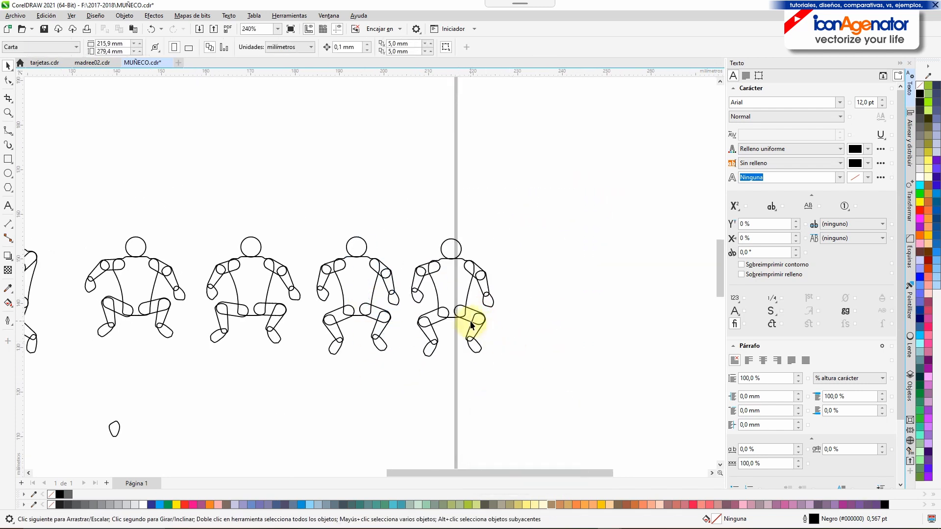
click(473, 325)
click(479, 347)
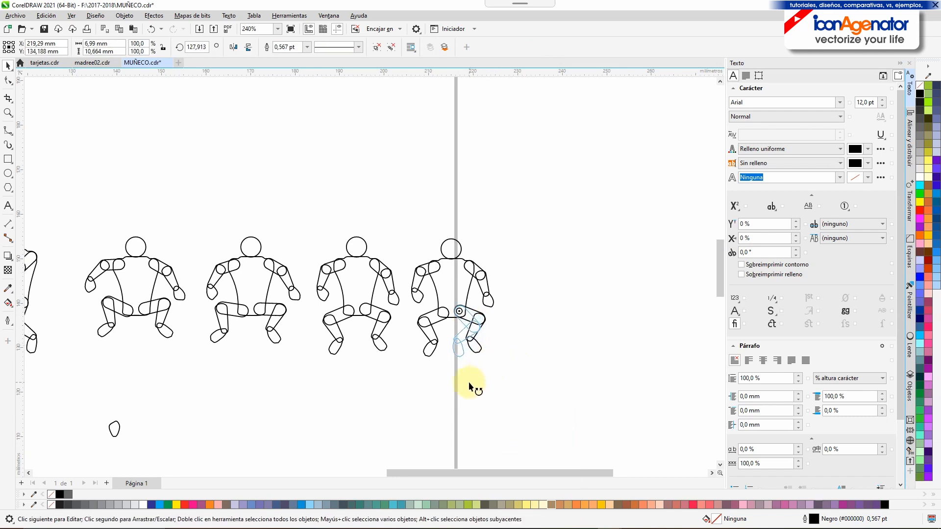
ctrl+click(451, 352)
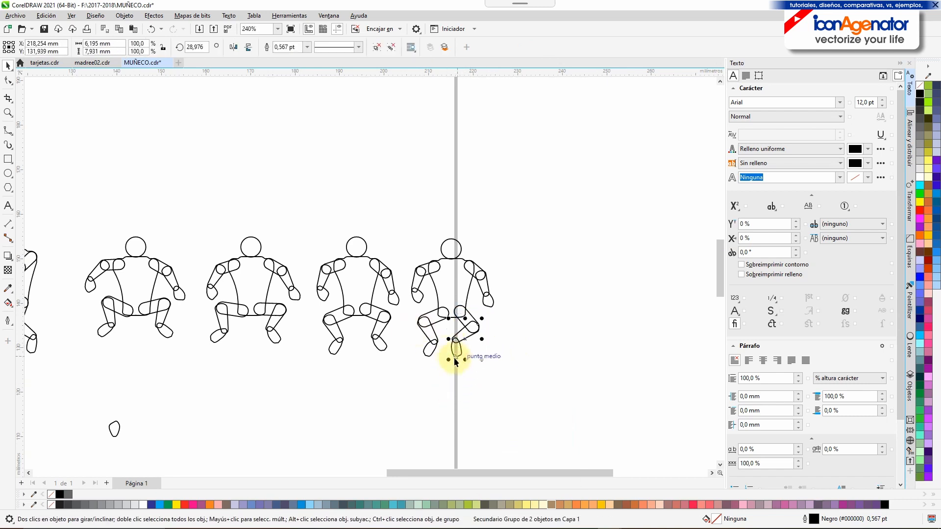
click(460, 381)
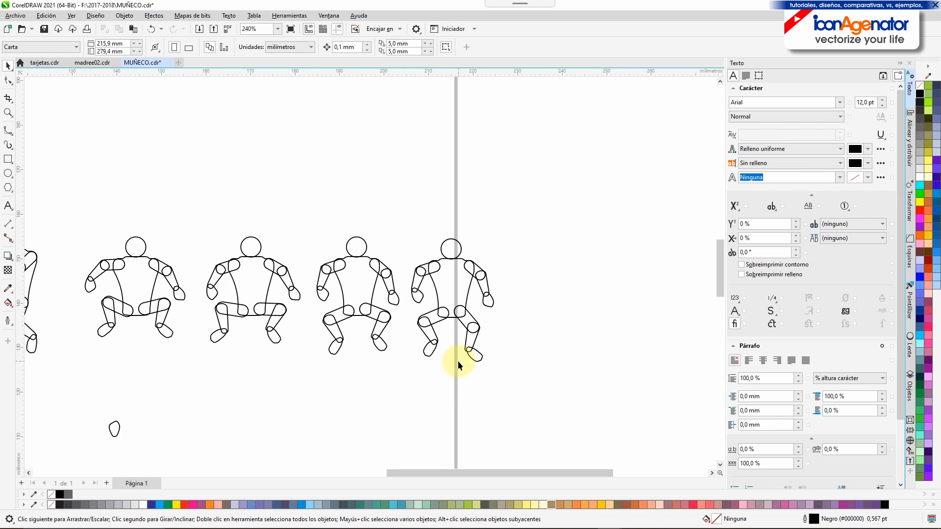
Rotate the fourth figure's other leg down around the hip and its lower leg outward around the knee.
click(431, 331)
click(431, 327)
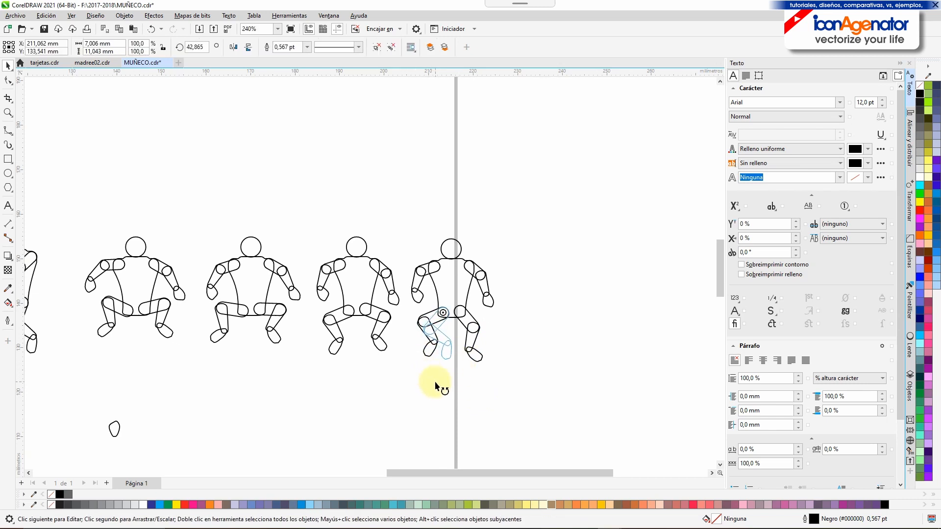
drag(464, 380, 439, 384)
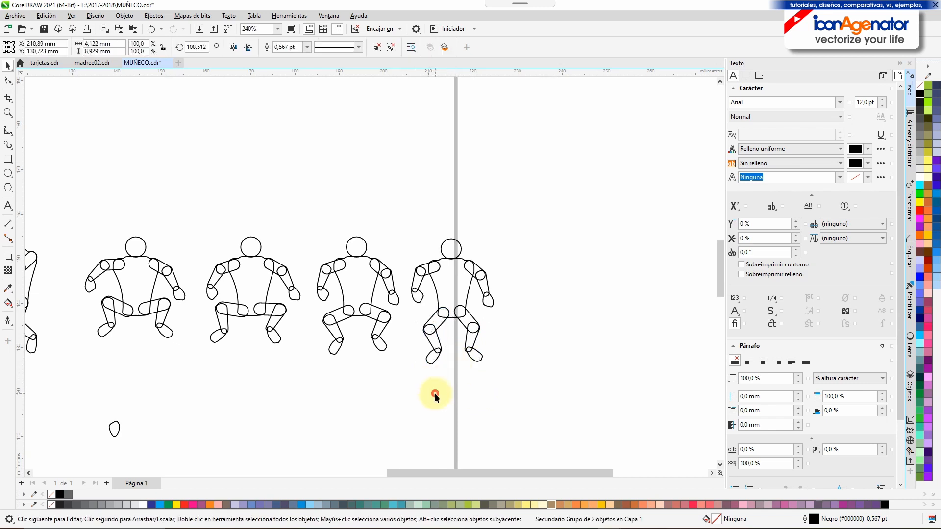
click(435, 393)
Select the complete fourth figure and place a duplicate of it beside the original.
drag(533, 214, 403, 376)
drag(434, 329, 548, 335)
click(563, 351)
On the fifth figure, raise both arms sideways to about horizontal and slightly rotate one lower leg around the knee.
click(516, 294)
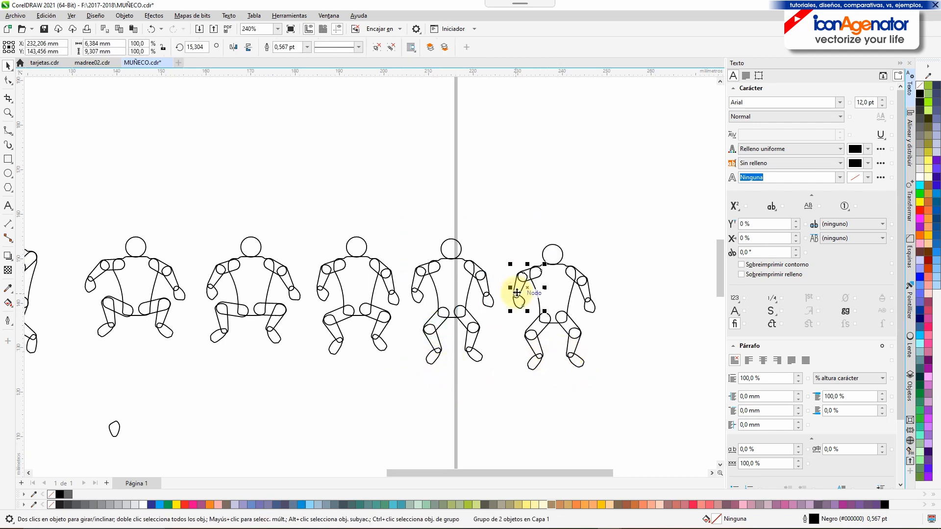
click(515, 293)
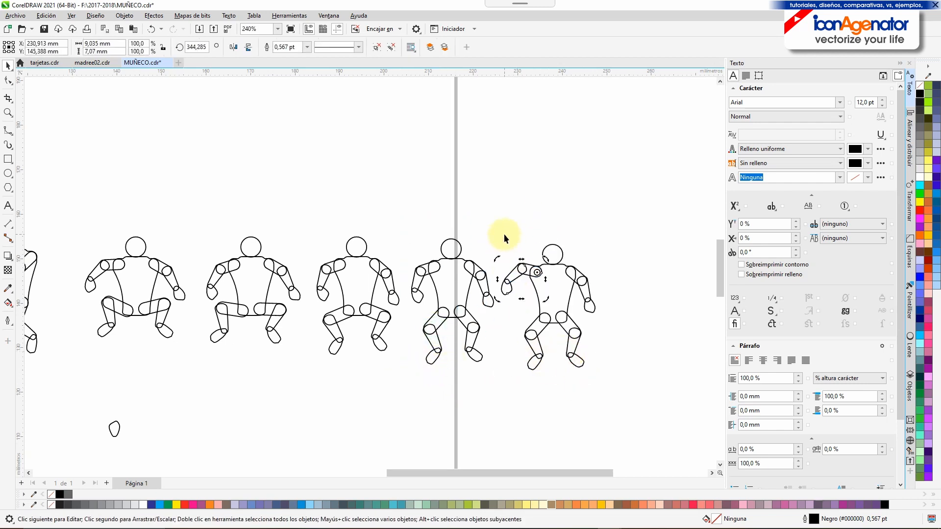
ctrl+click(510, 284)
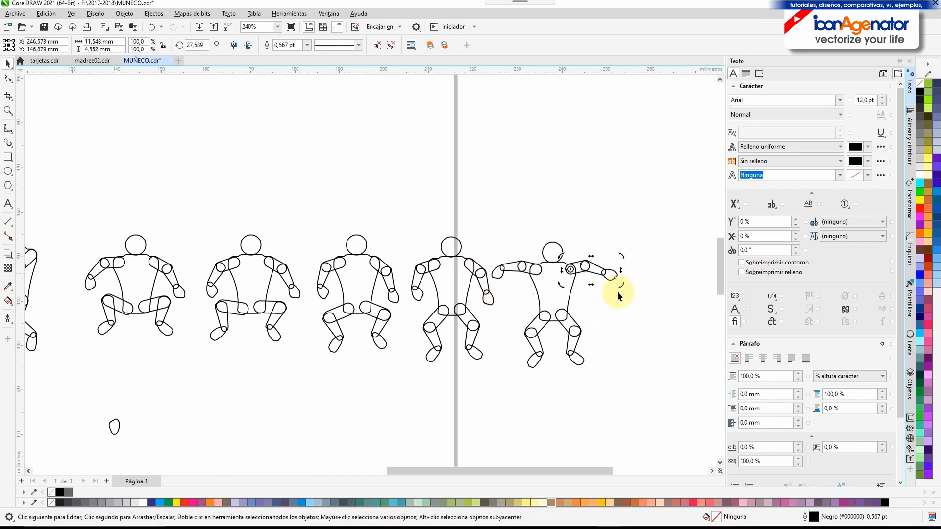
click(530, 361)
ctrl+click(533, 358)
drag(546, 376, 555, 375)
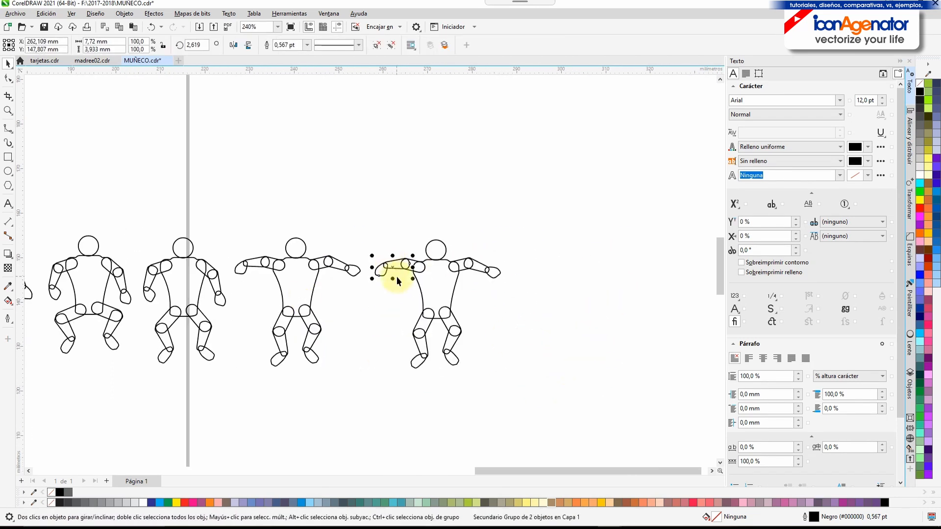
On further copies of the figure, raise the arms above shoulder height and draw the legs in under the body.
click(457, 366)
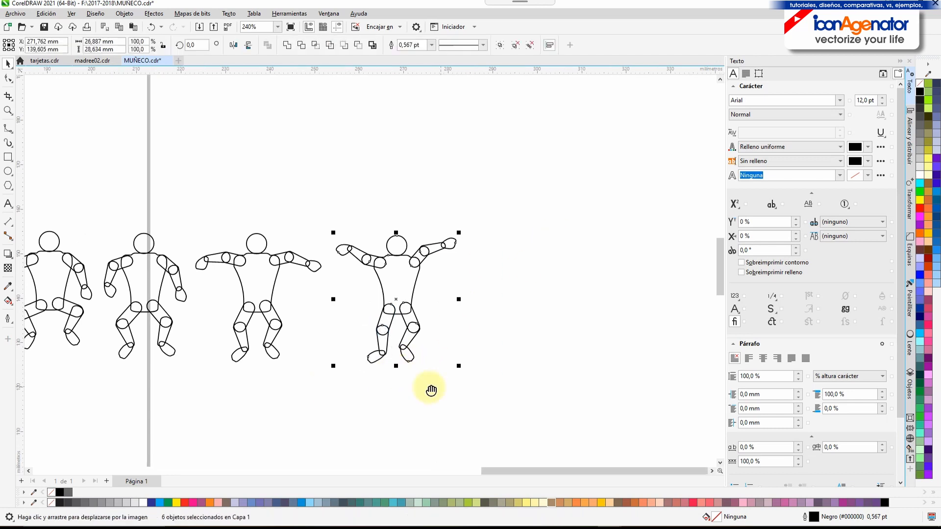
drag(431, 248, 443, 226)
click(436, 337)
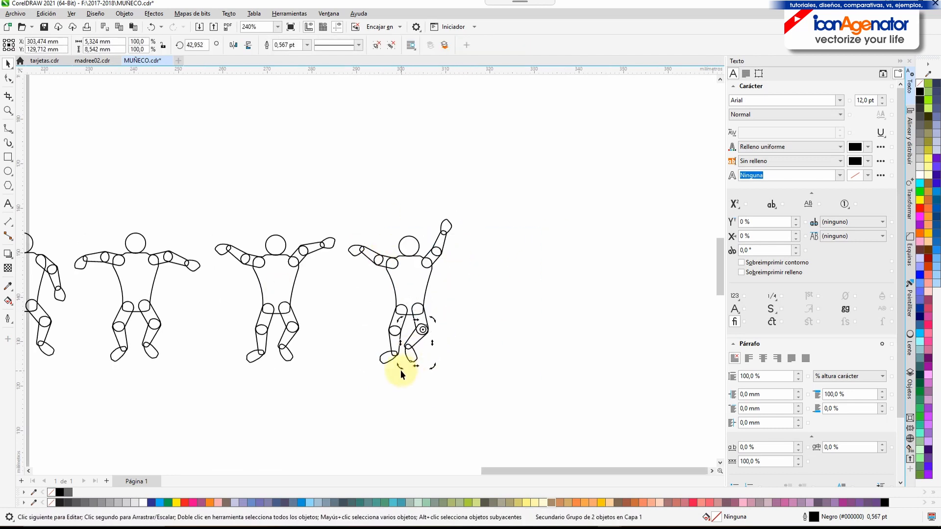
drag(349, 245, 357, 246)
Duplicate the raised-arm figure beside itself and rotate the copy's lower arm upward around the shoulder.
click(410, 305)
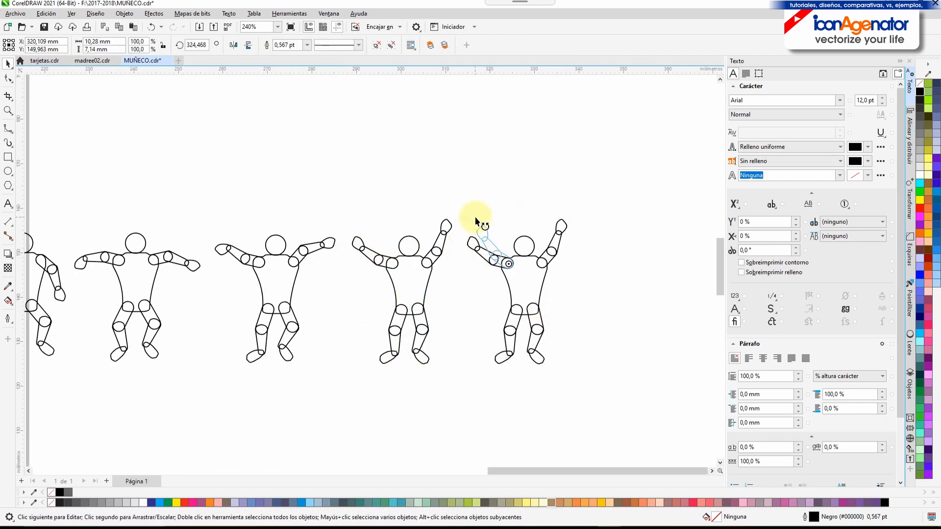
drag(475, 220, 479, 223)
click(542, 363)
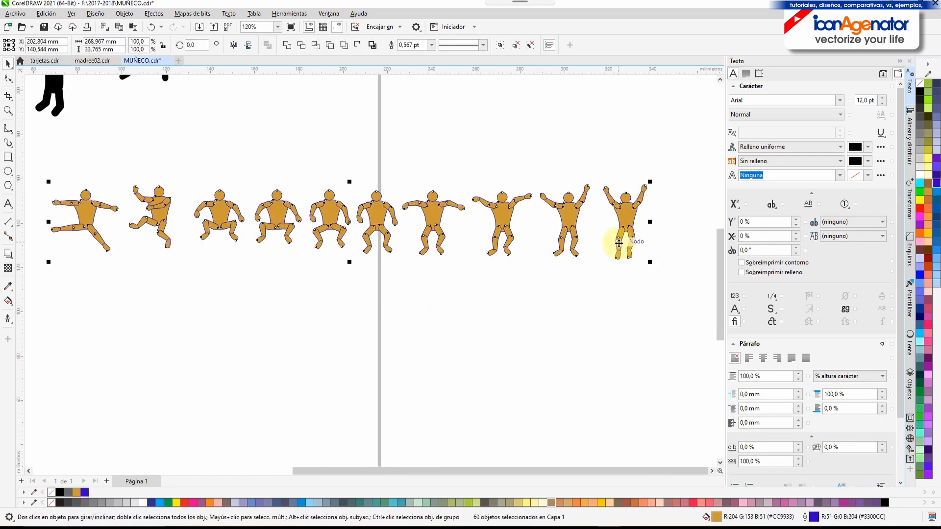
Remove the outlines from the row of golden figures and move the whole row back over the page.
right_click(920, 83)
scroll(410, 308, down, 2)
drag(588, 304, 196, 215)
drag(424, 268, 296, 248)
scroll(67, 245, up, 2)
Place copies of the arms-up, squatting, leaping and outstretched-arms figures in the empty area beside the page.
drag(651, 172, 563, 307)
drag(523, 142, 691, 254)
drag(154, 112, 84, 179)
drag(120, 140, 660, 337)
drag(142, 100, 66, 178)
drag(103, 143, 638, 371)
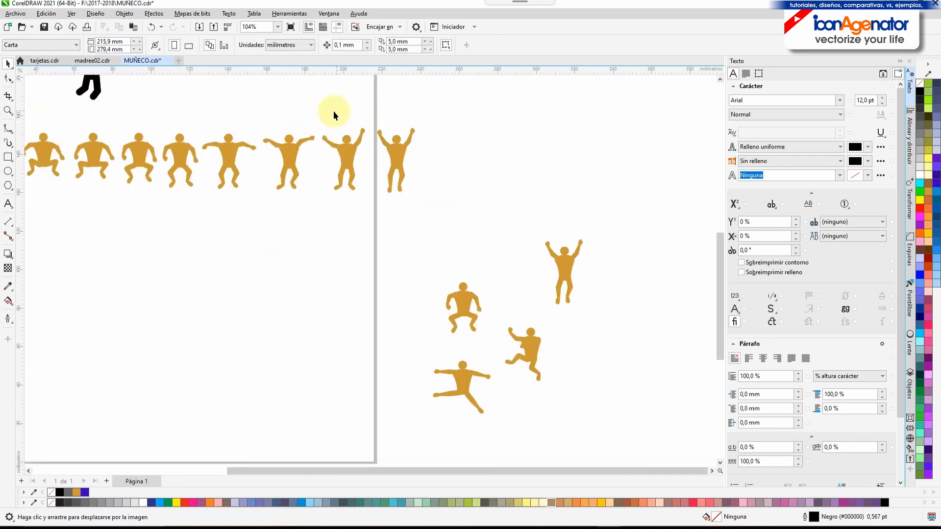
drag(260, 122, 196, 196)
drag(225, 160, 596, 336)
drag(269, 205, 378, 264)
key(ctrl+z)
drag(324, 198, 450, 272)
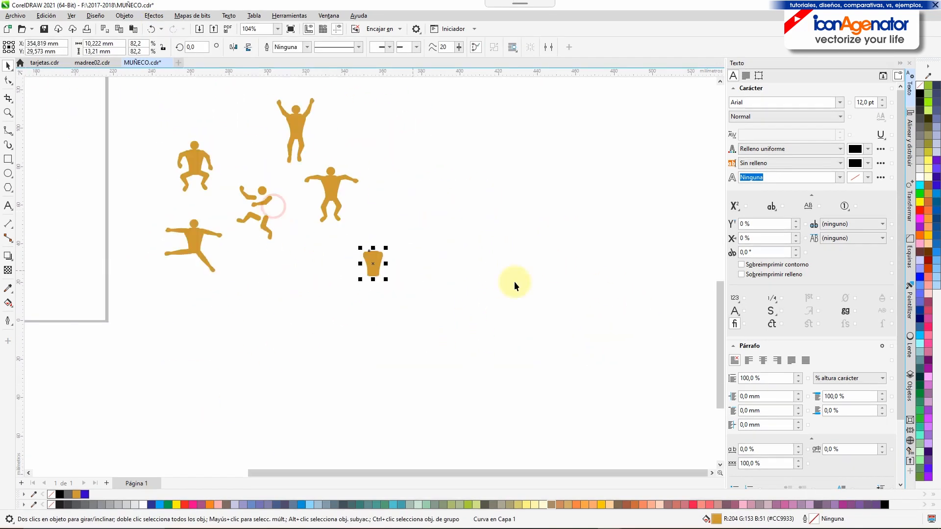
key(ctrl+z)
drag(324, 198, 451, 272)
Group the parts of the copied figure with outstretched arms and fill all five copied figures with black.
scroll(451, 272, up, 1)
drag(493, 194, 405, 298)
click(287, 47)
drag(221, 110, 495, 348)
click(920, 94)
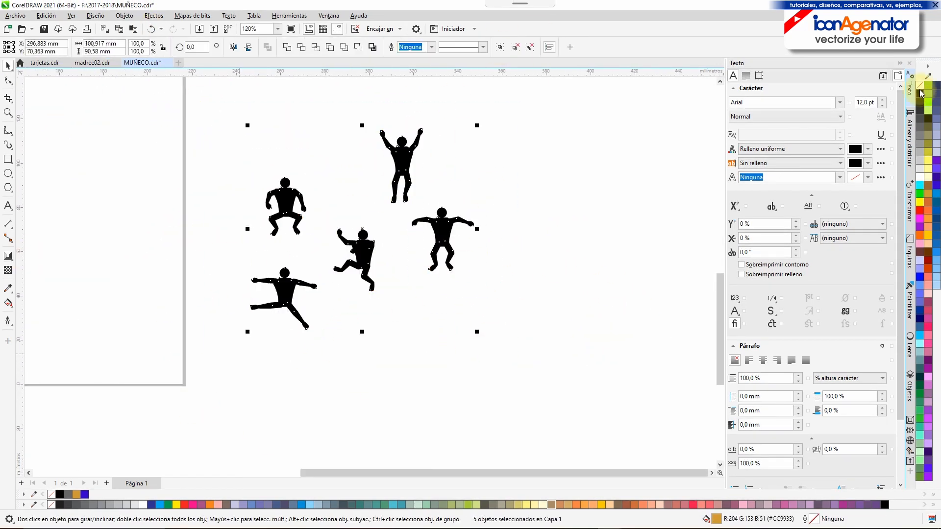
Apply an outside contour with 20 steps to the squatting black figure and increase the contour offset.
scroll(417, 218, up, 2)
scroll(370, 217, down, 2)
click(241, 197)
click(7, 255)
drag(219, 206, 136, 206)
double_click(285, 47)
text(20)
key(Return)
click(352, 50)
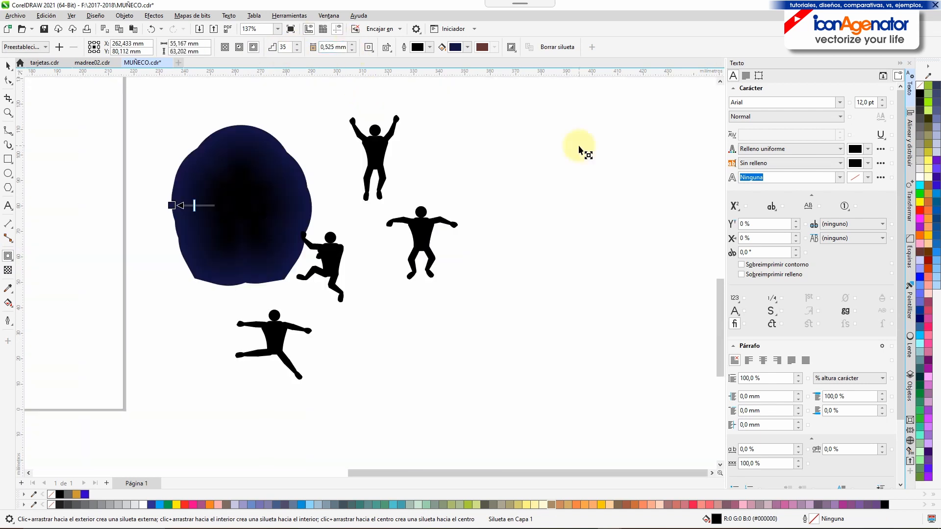
Turn the squatting figure's contour into unfilled rings with black outlines and a wider offset.
click(467, 47)
click(454, 101)
right_click(919, 93)
click(352, 45)
click(919, 85)
Refill the squatting figure with black and colour its contour lines blue-violet.
click(241, 182)
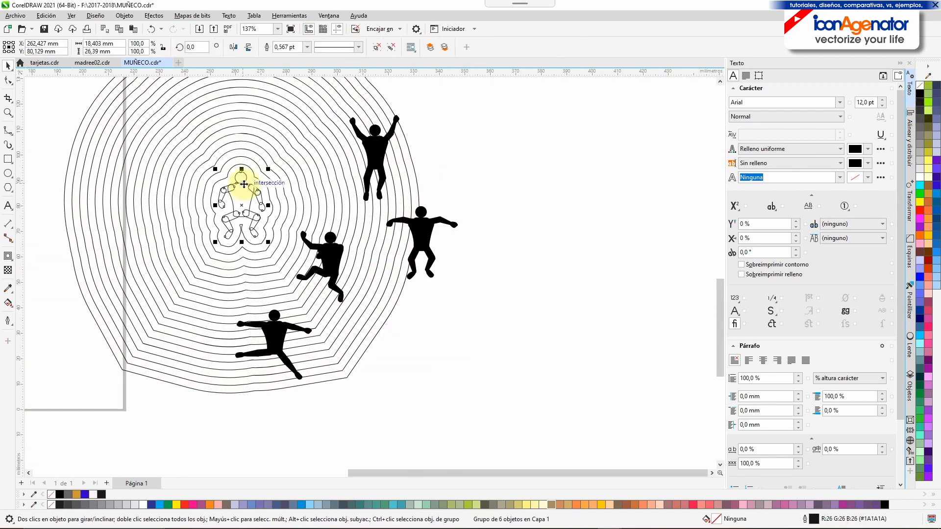
click(920, 94)
right_click(937, 168)
click(458, 98)
Apply an outside contour of unfilled black lines to the arms-up figure and refill the figure with black.
click(374, 156)
click(8, 256)
click(254, 47)
right_click(919, 93)
click(920, 86)
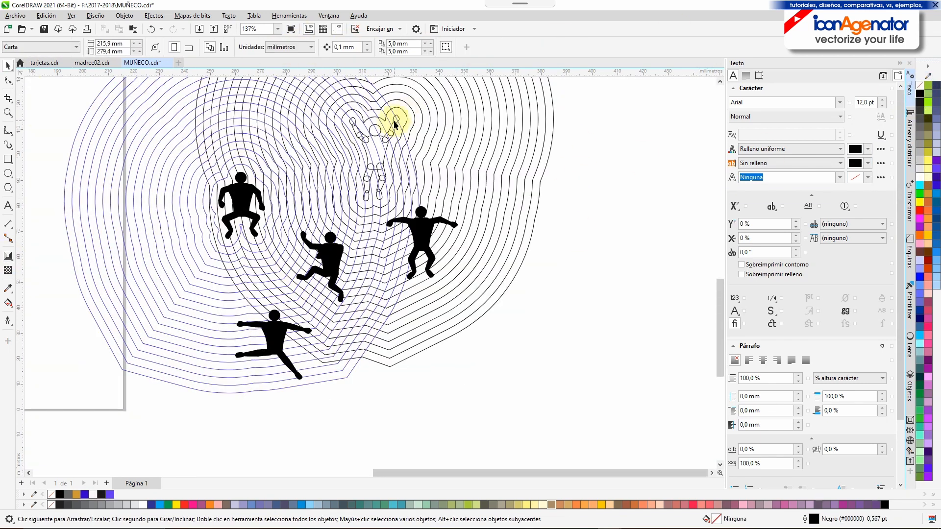
click(395, 122)
click(919, 93)
Apply an outside contour to the figure with outstretched arms and increase its offset.
scroll(272, 144, up, 2)
click(485, 262)
click(8, 255)
click(352, 50)
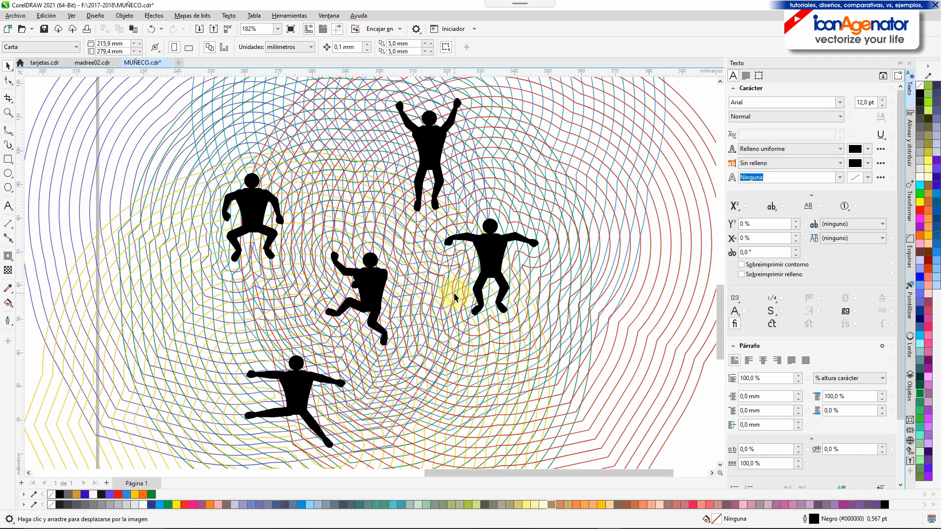
Remove the black figures from the coloured contour artwork and start applying an Artistic Media stroke to the contour lines.
click(490, 270)
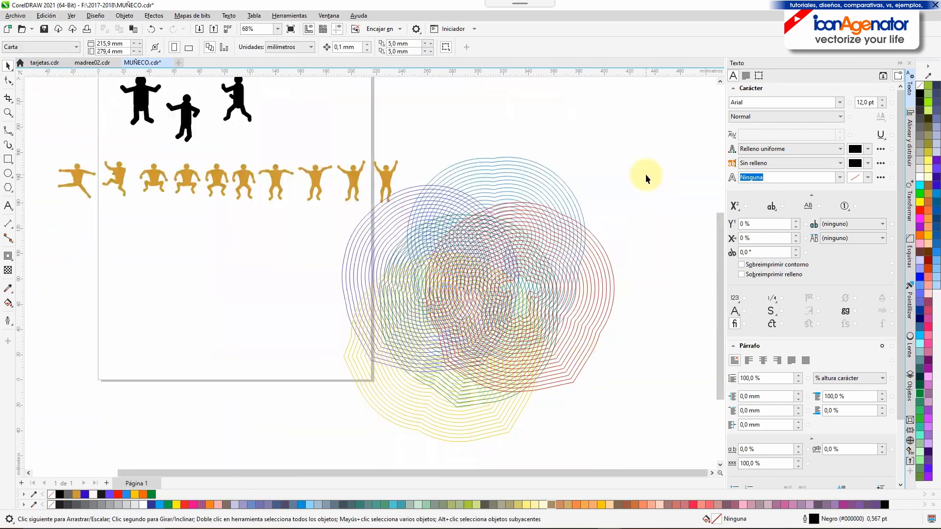
click(8, 147)
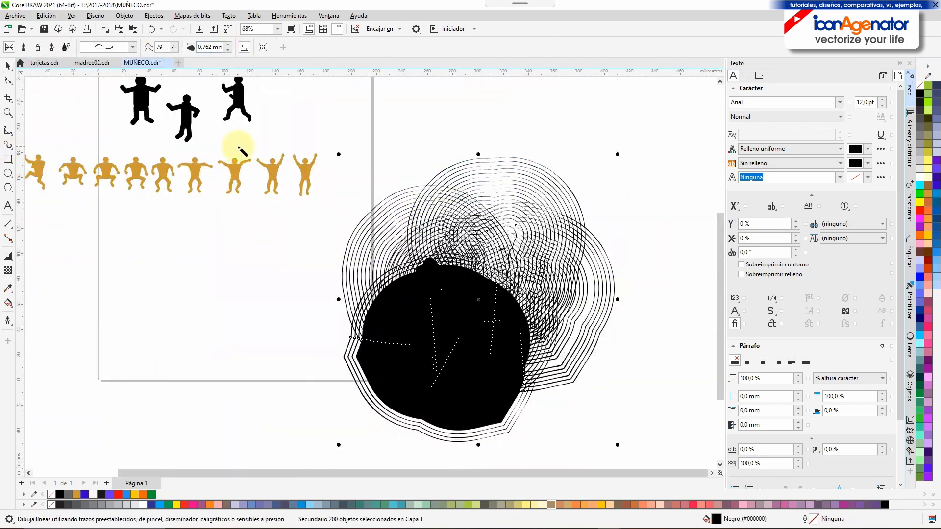